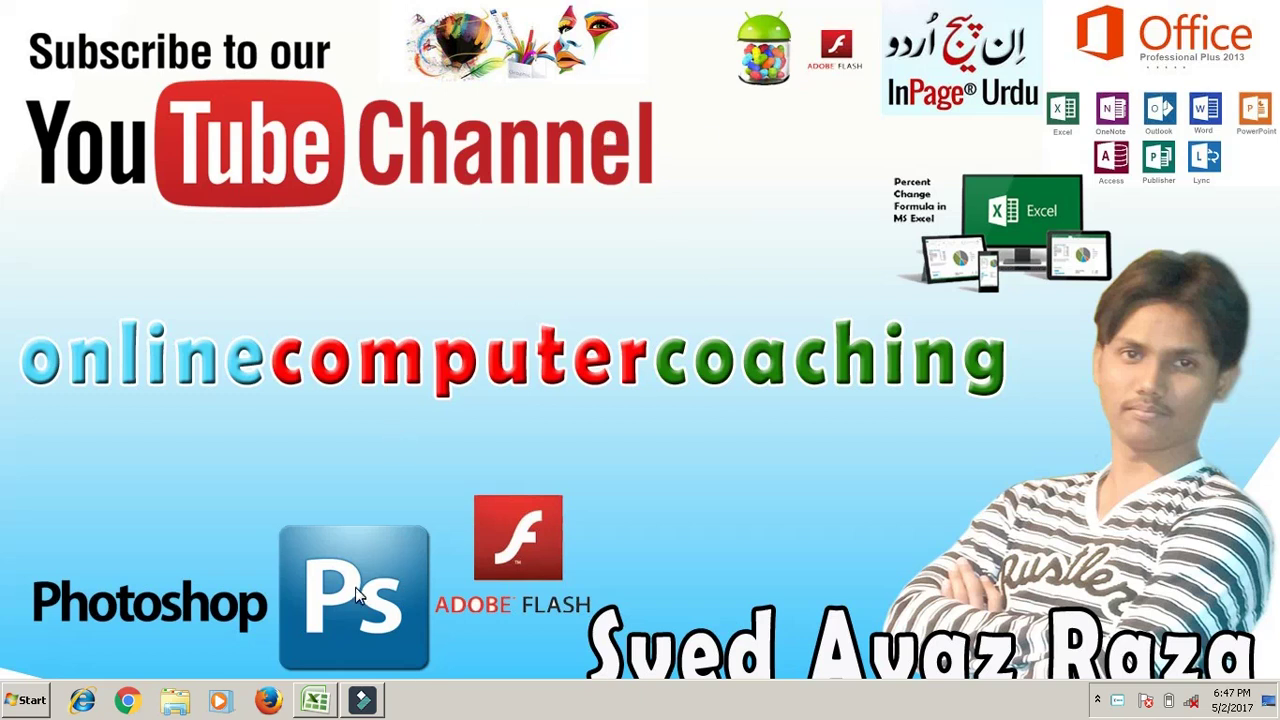
- Restore the PURCHASE REPORT workbook showing the July 2016 purchase table totalling 548,000
click(318, 698)
click(694, 262)
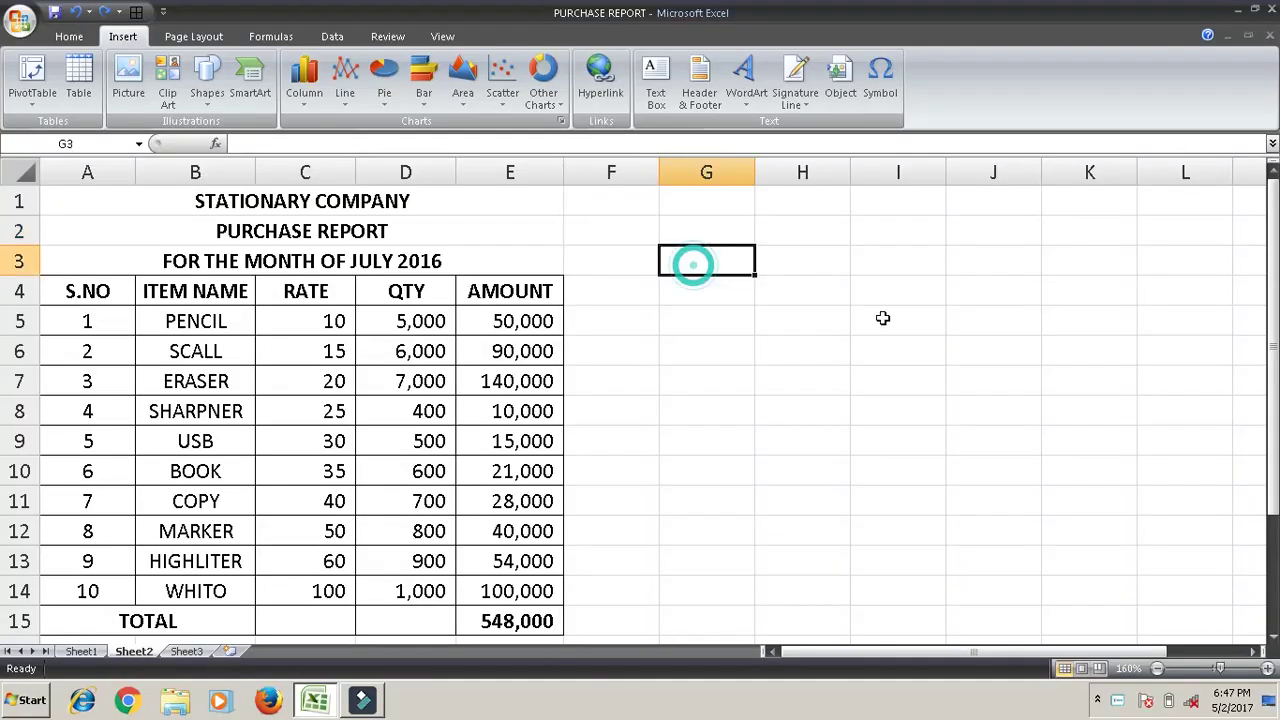
click(809, 349)
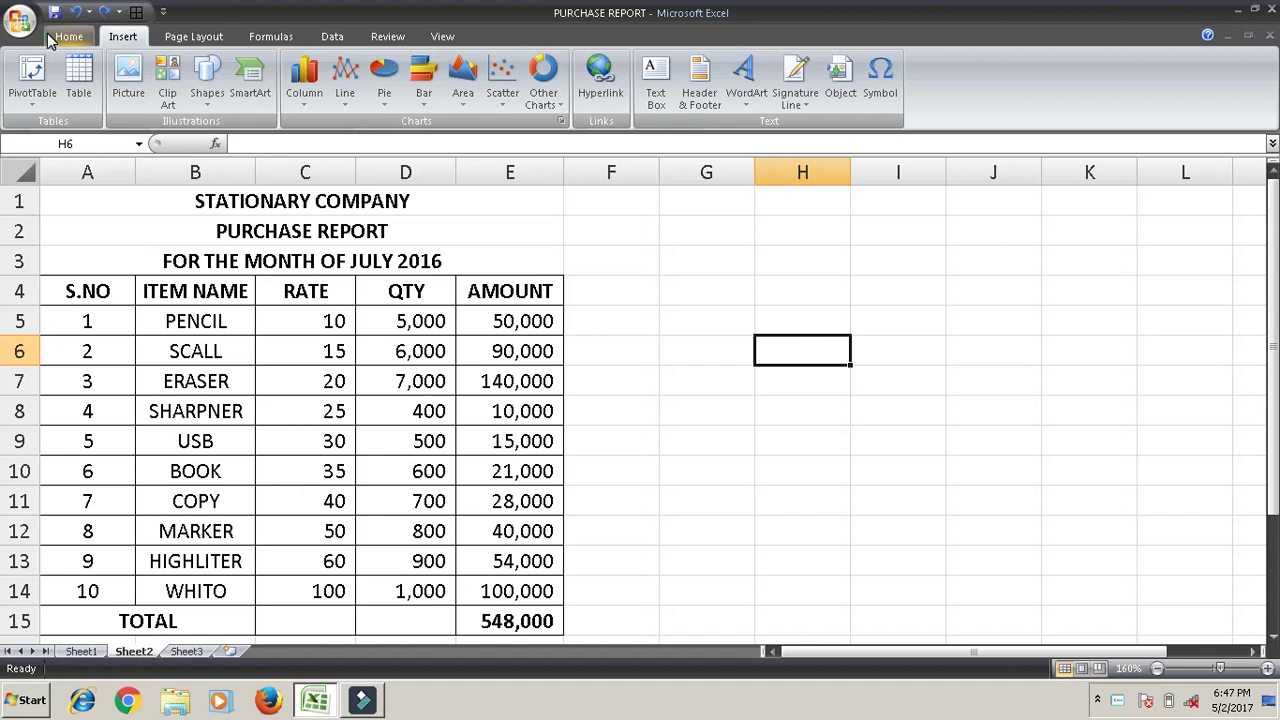
click(48, 38)
click(114, 46)
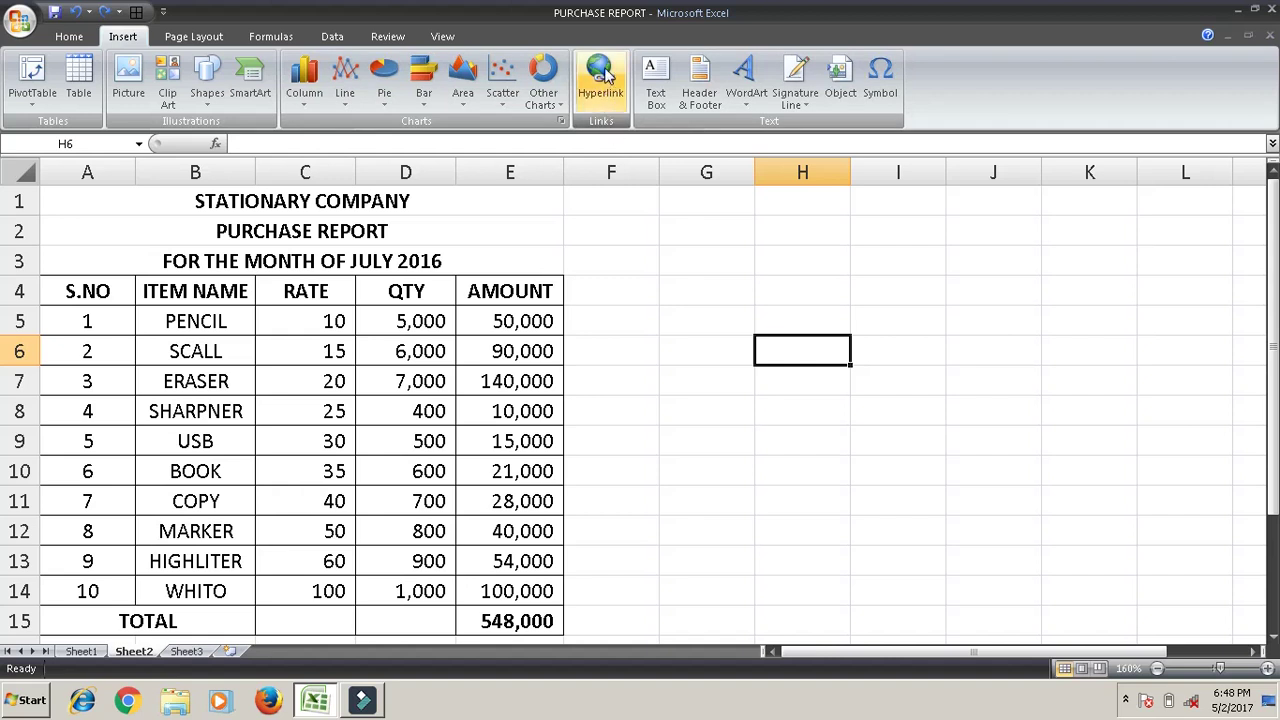
click(606, 97)
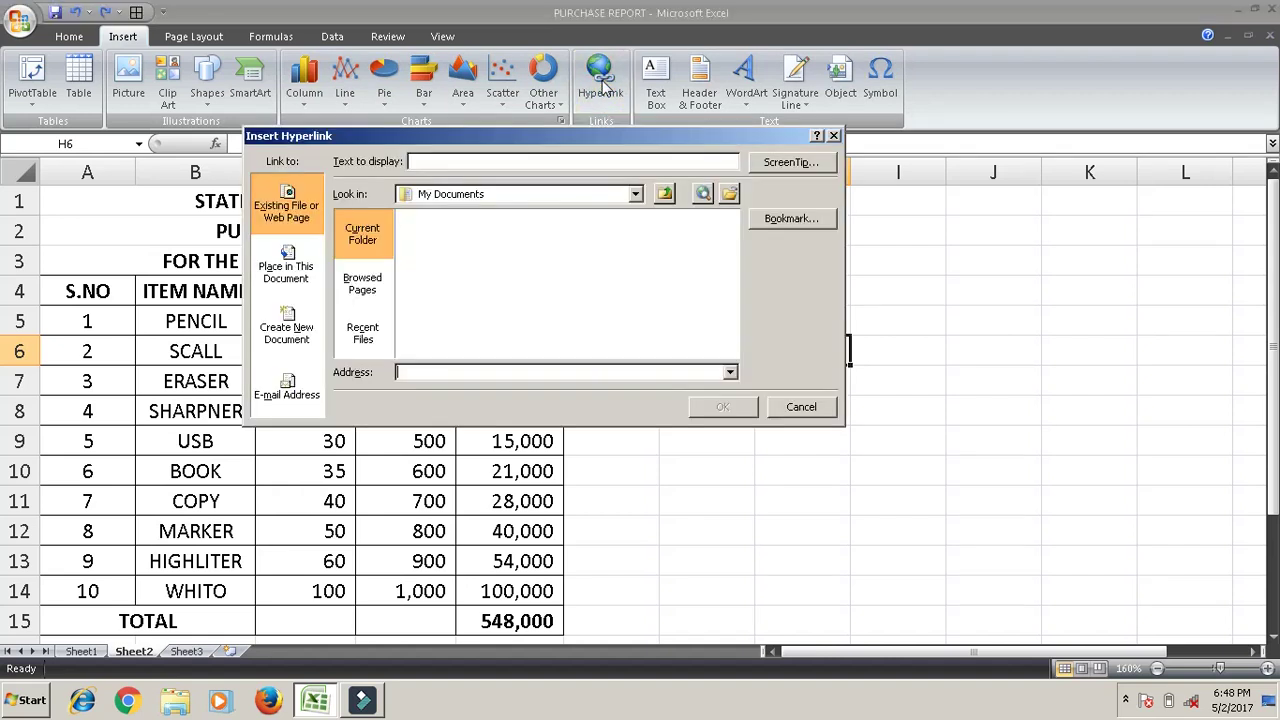
click(805, 406)
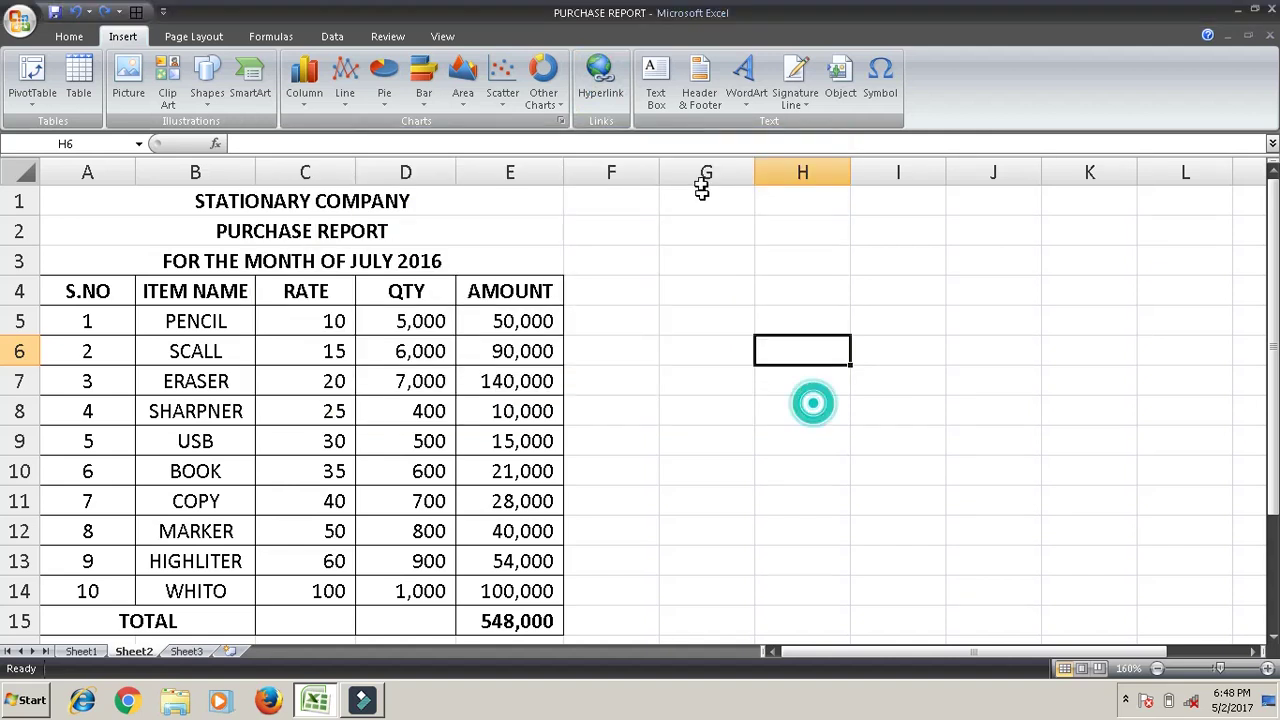
click(604, 84)
click(823, 405)
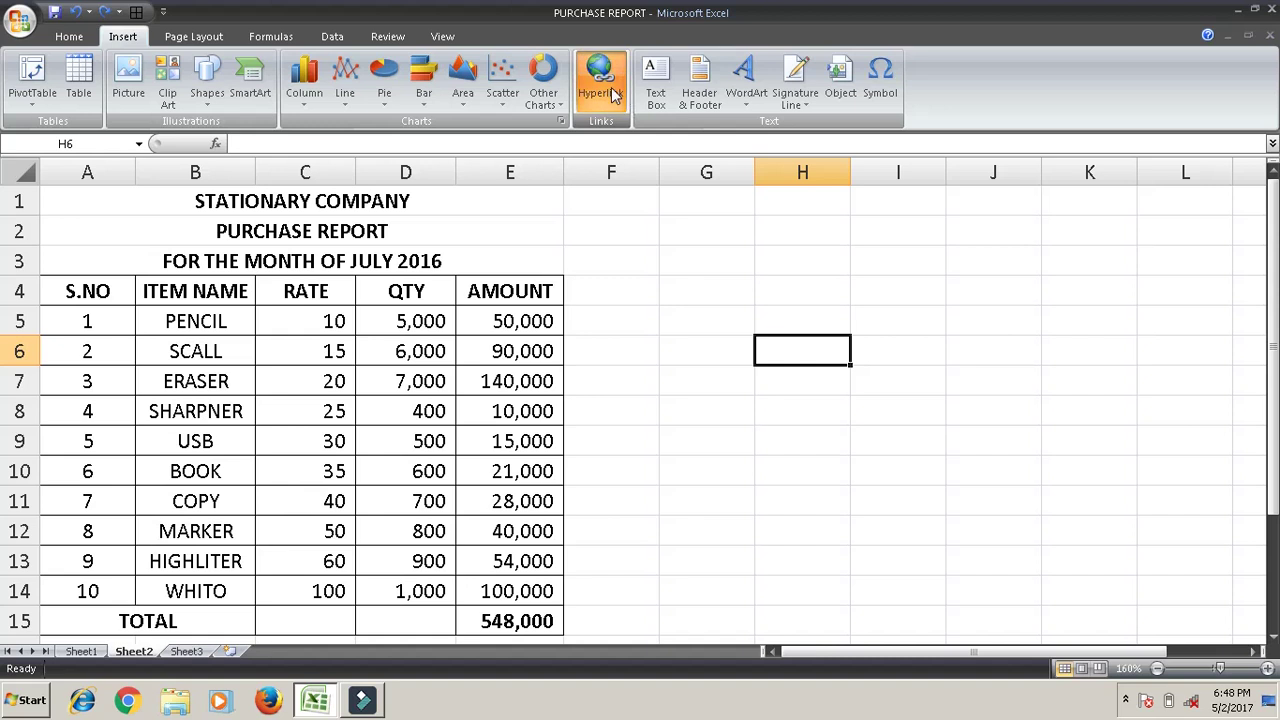
click(606, 88)
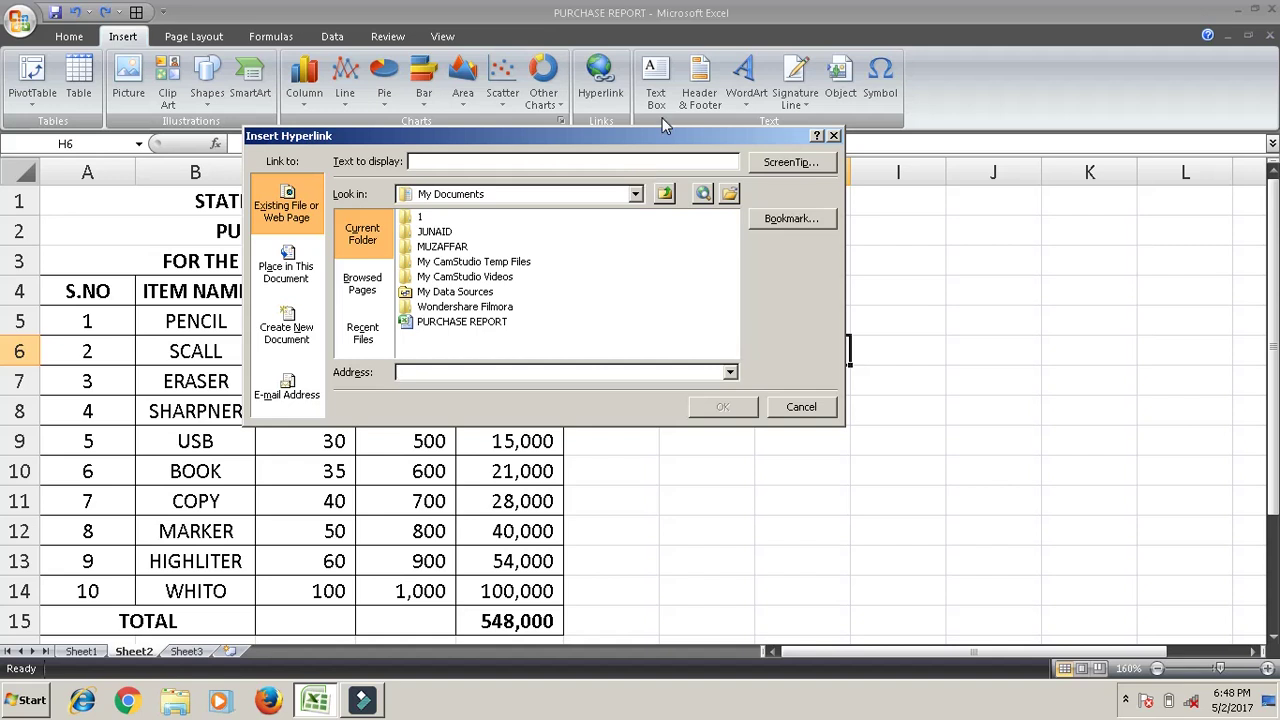
click(805, 410)
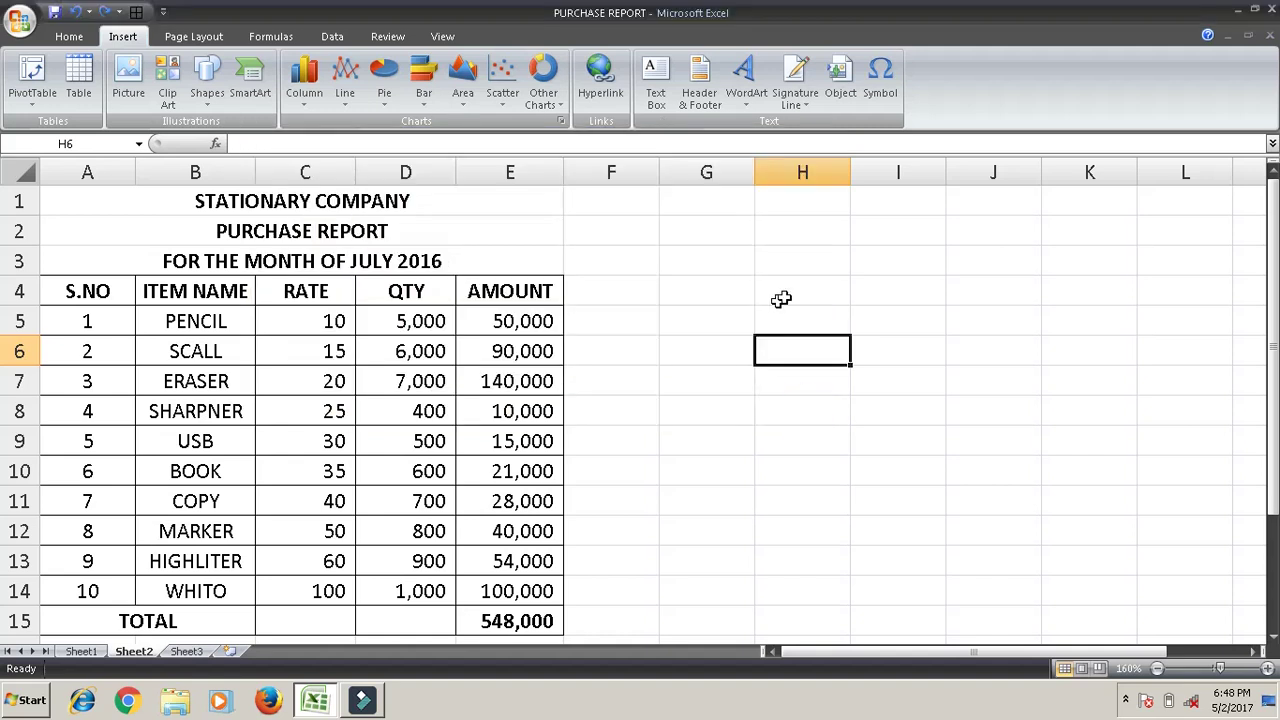
click(780, 293)
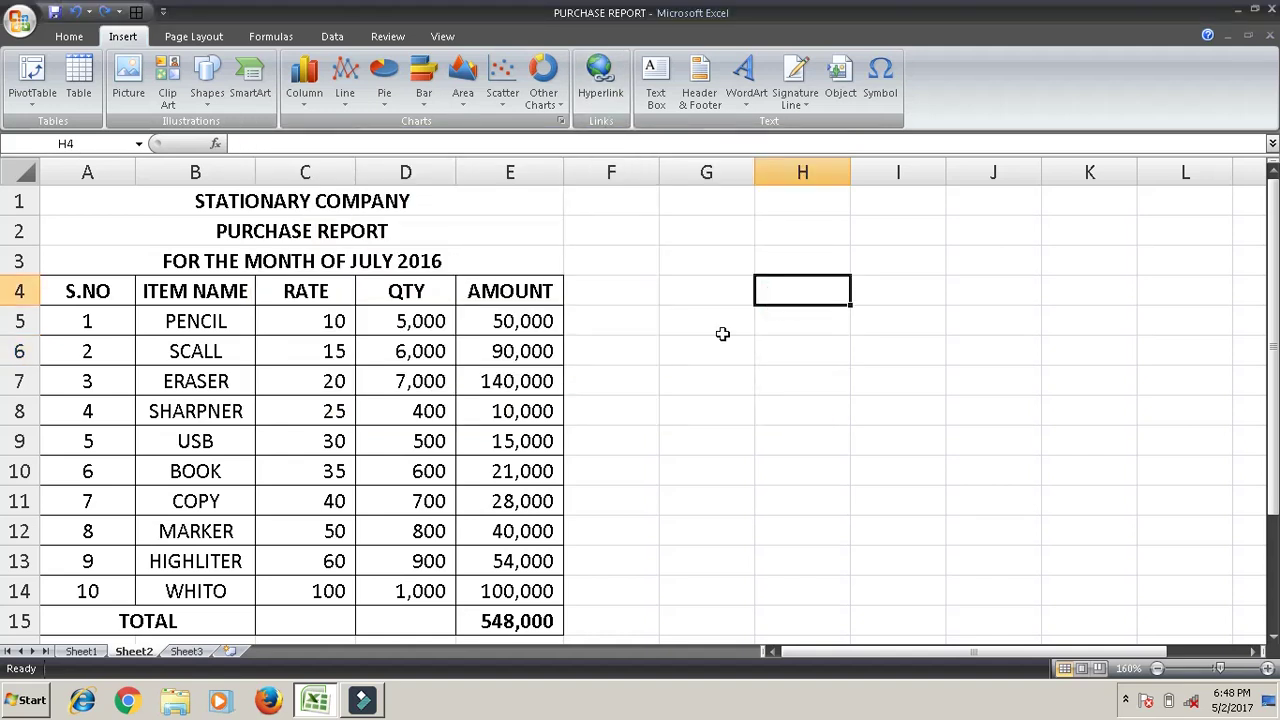
click(620, 297)
click(538, 289)
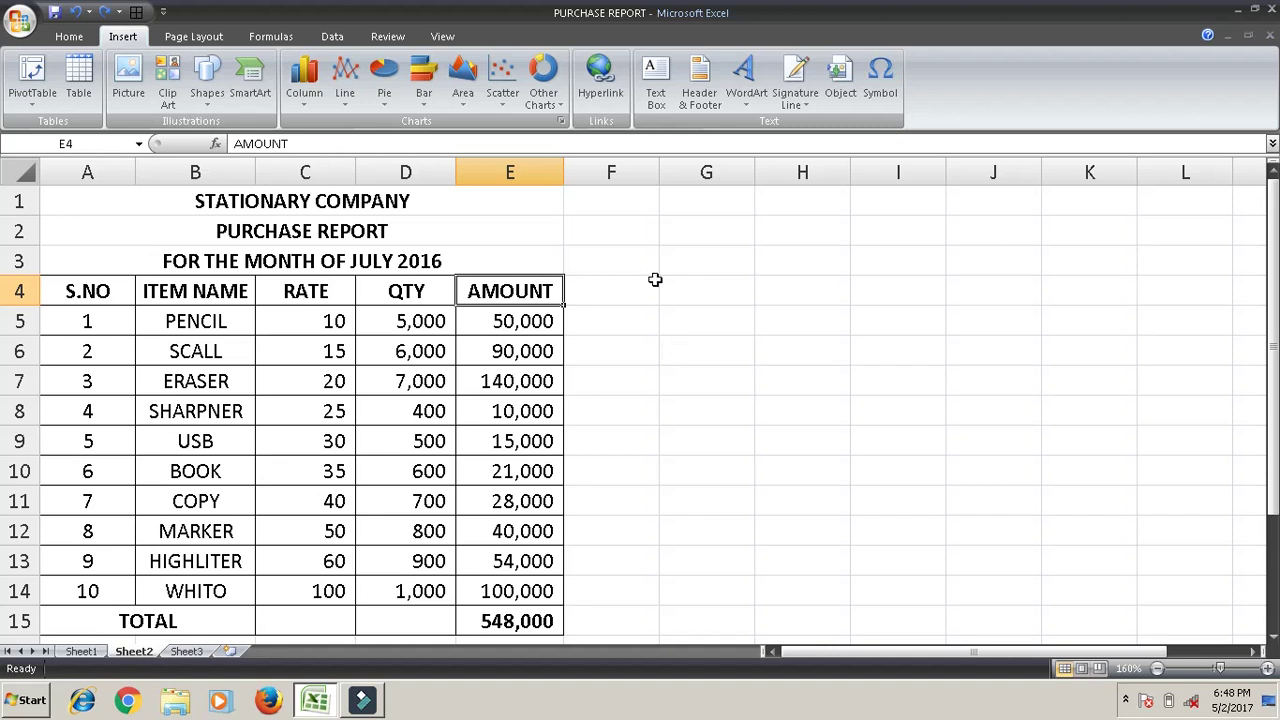
click(600, 80)
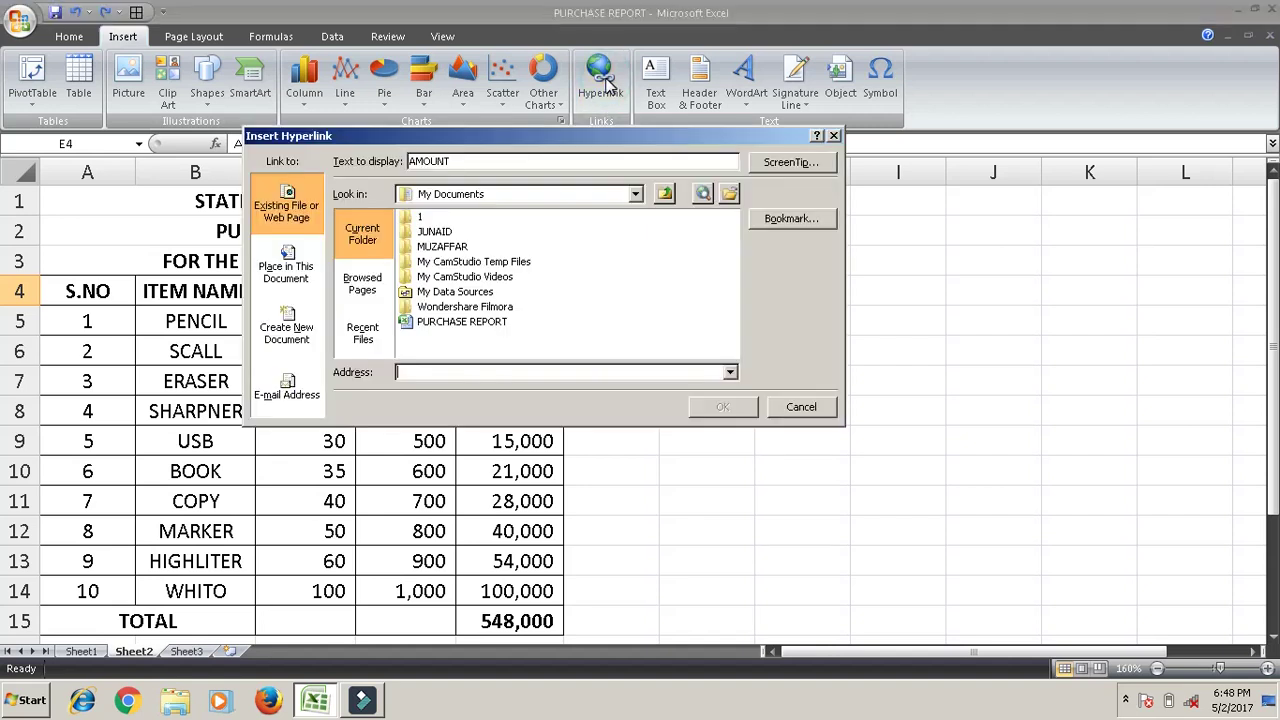
click(434, 232)
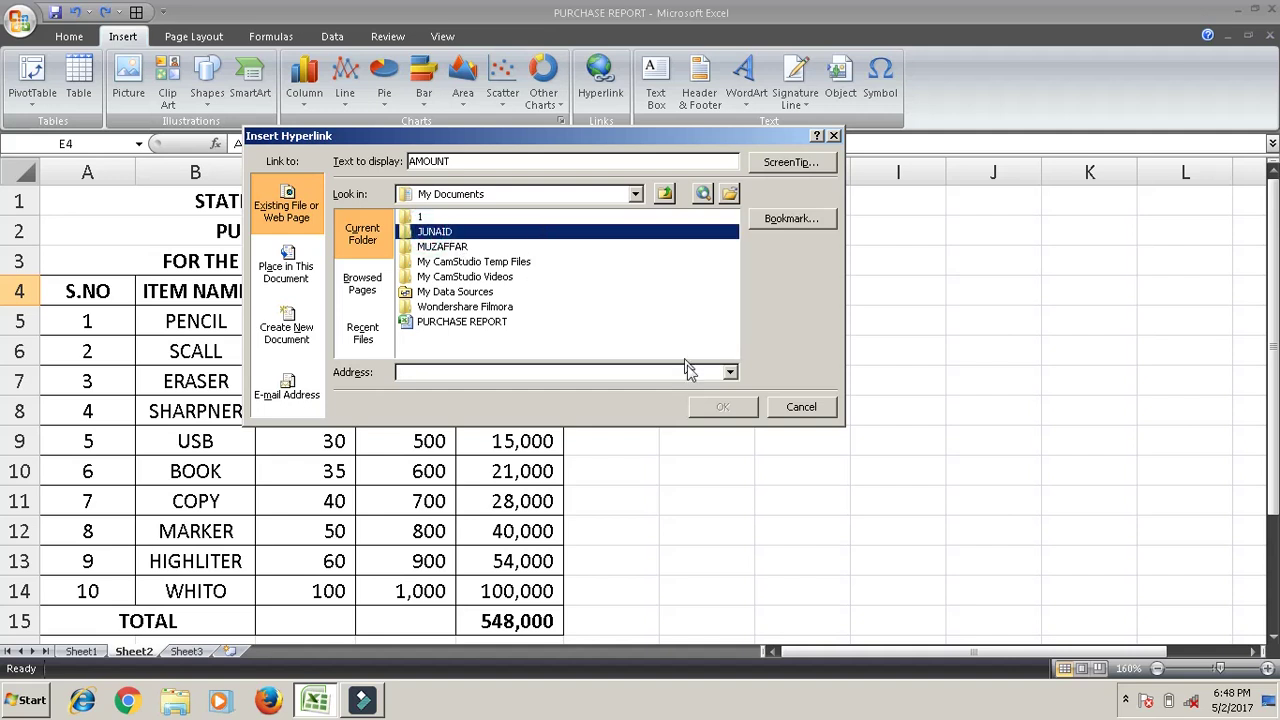
click(491, 194)
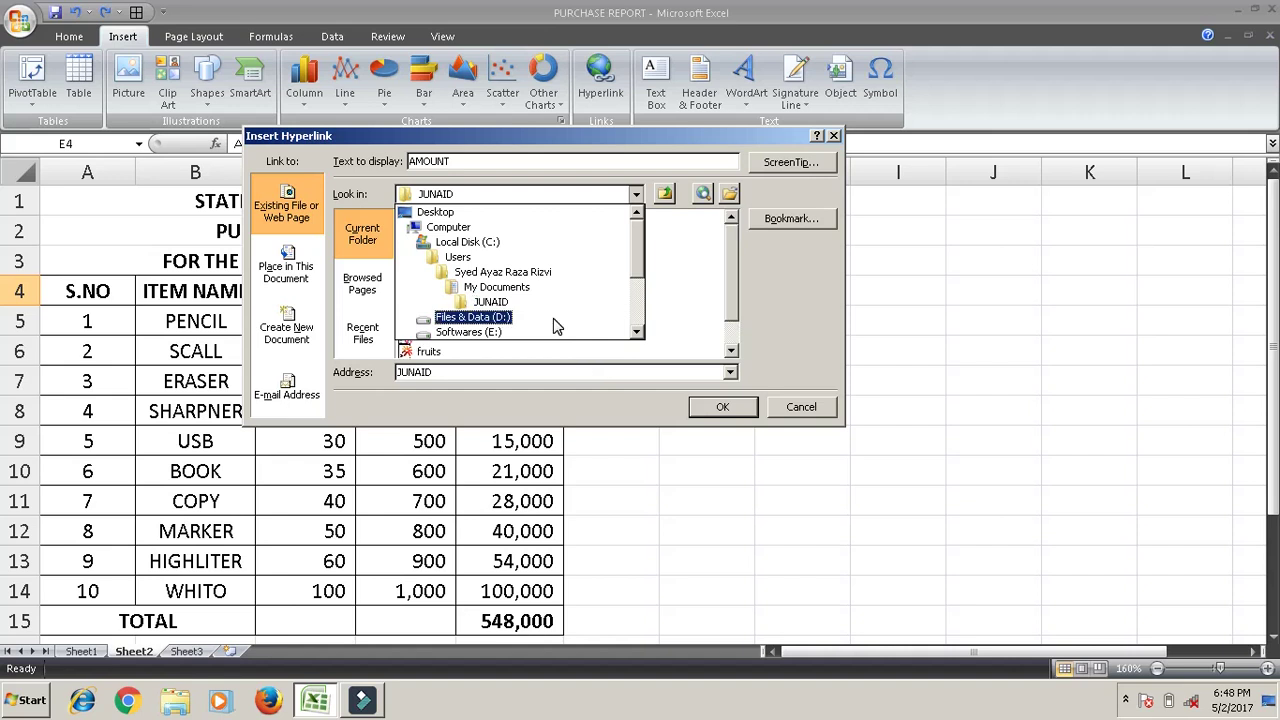
click(486, 316)
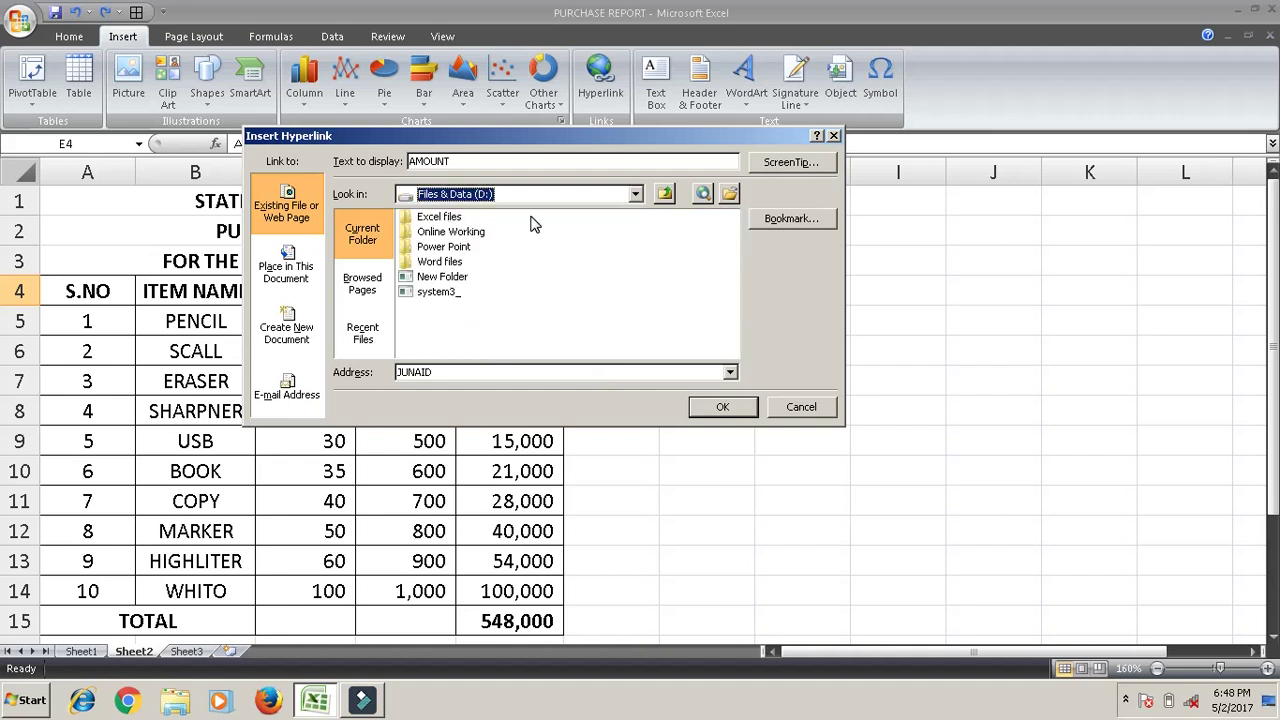
click(448, 218)
click(743, 414)
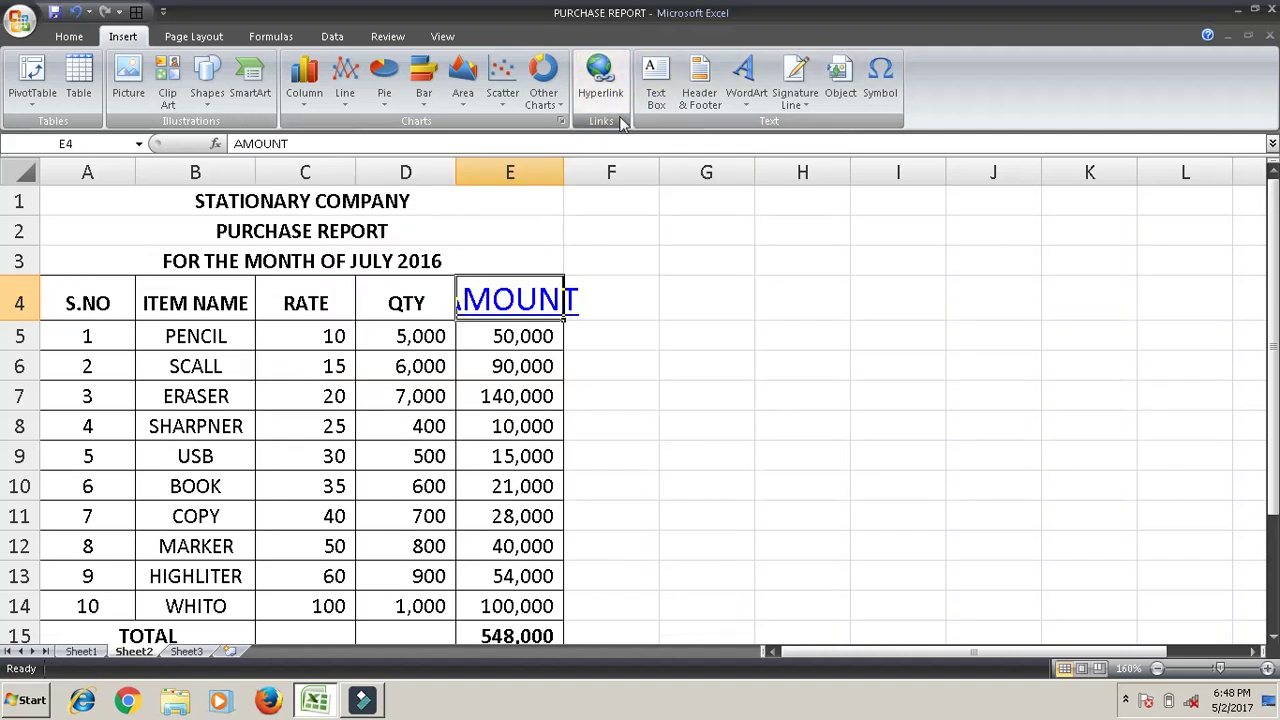
- Undo the earlier AMOUNT link and relink E4 to the Excel files folder on Files & Data (D:)
key(ctrl+z)
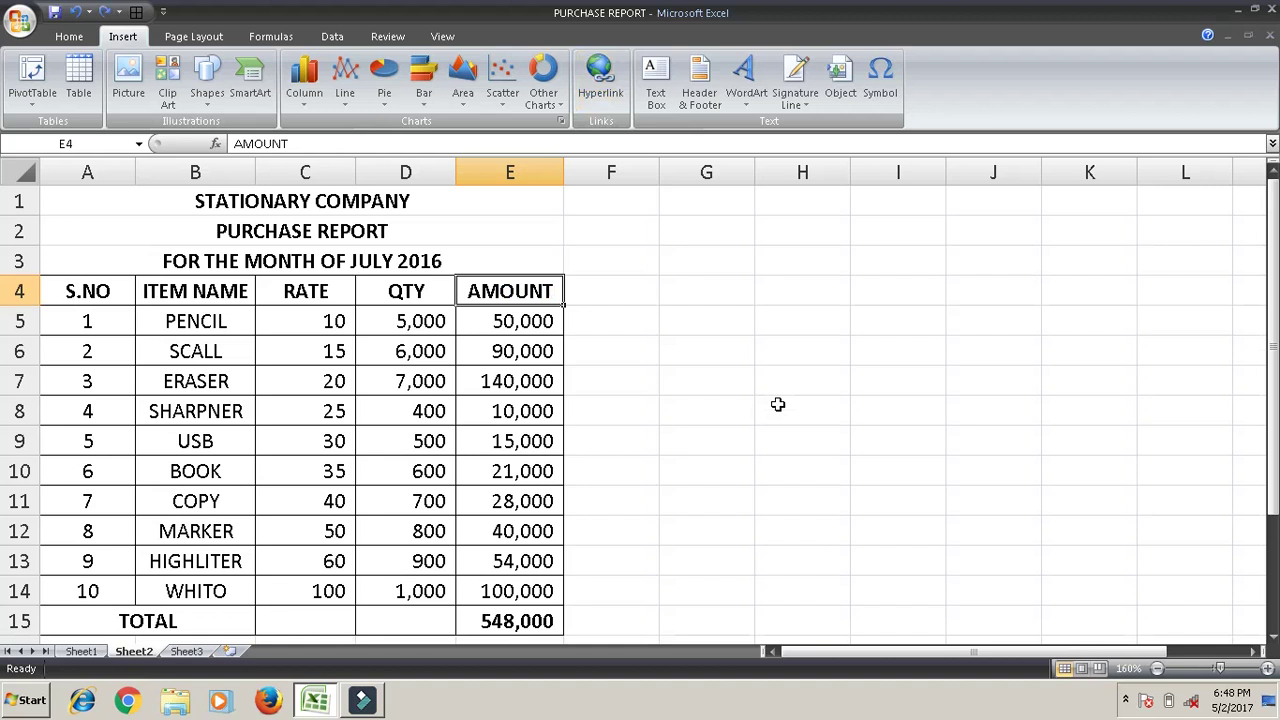
click(616, 86)
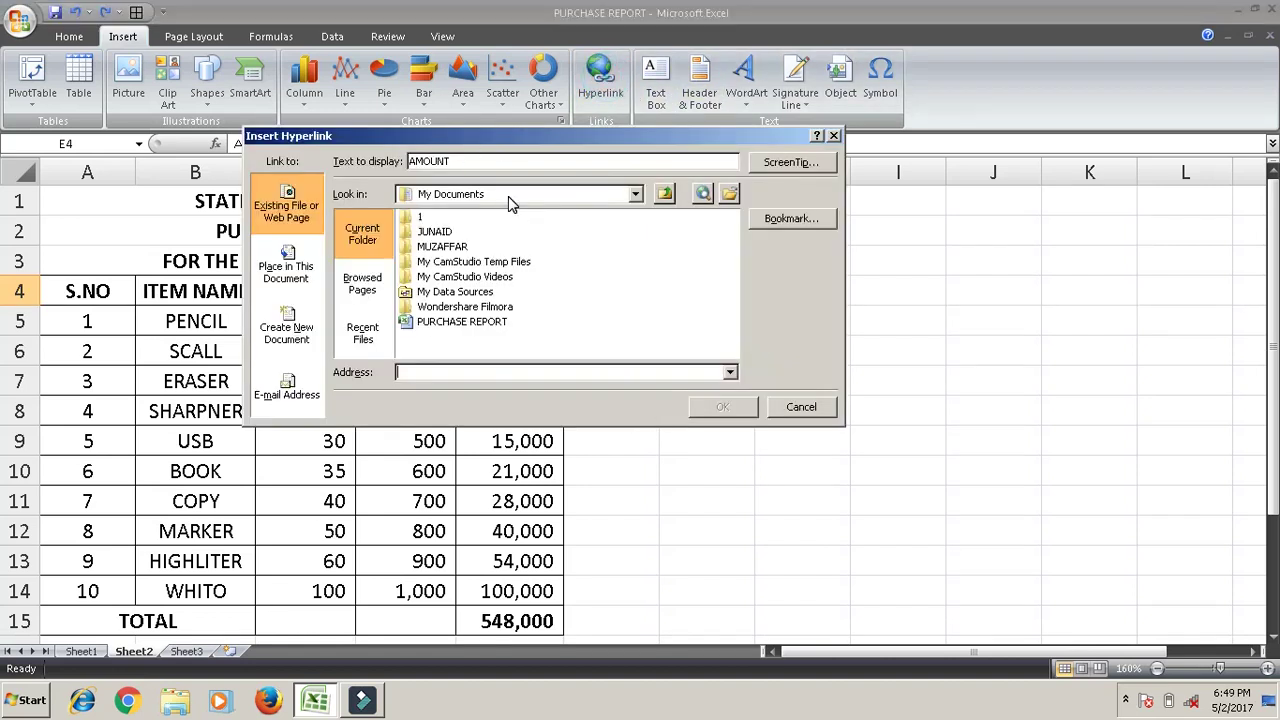
click(510, 196)
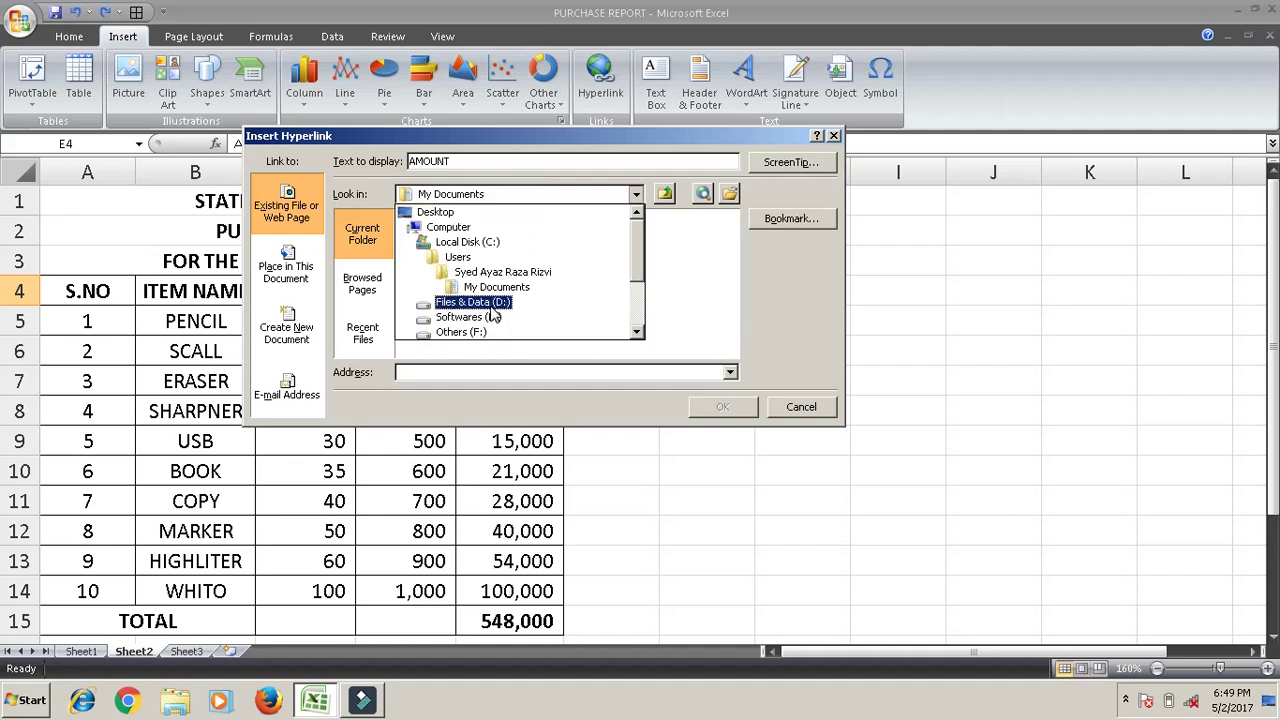
click(472, 302)
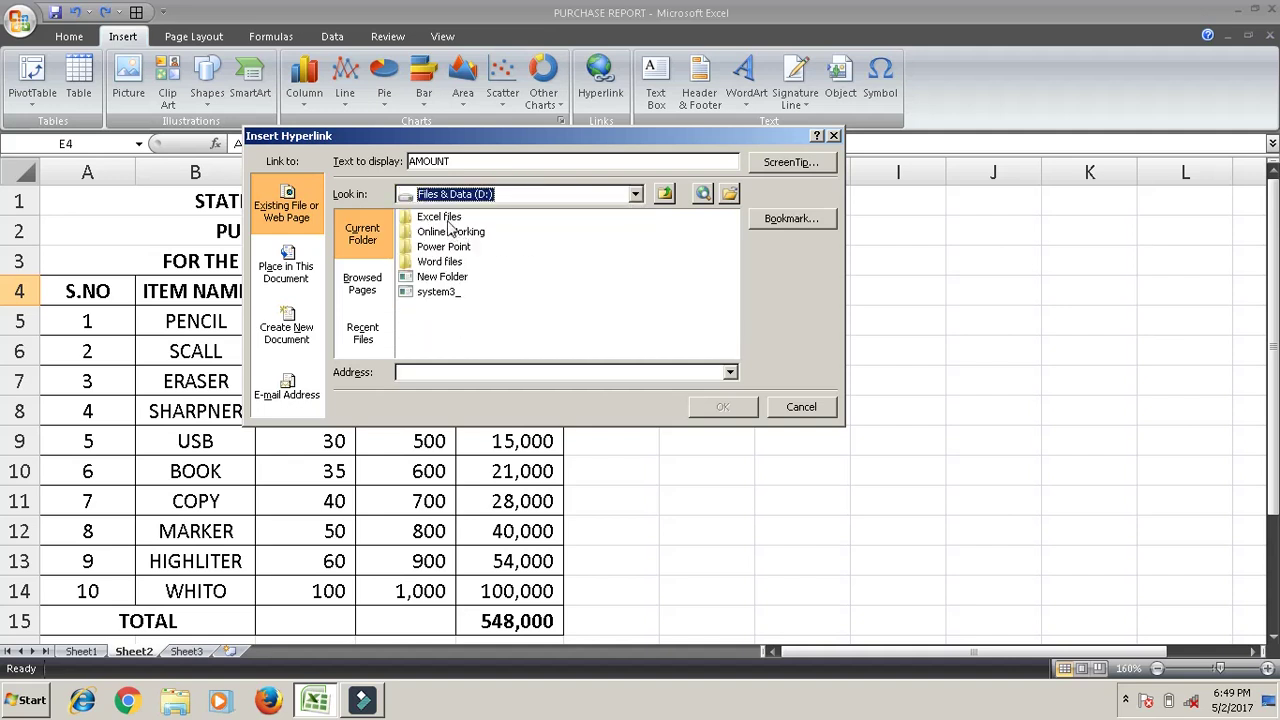
click(450, 218)
click(722, 406)
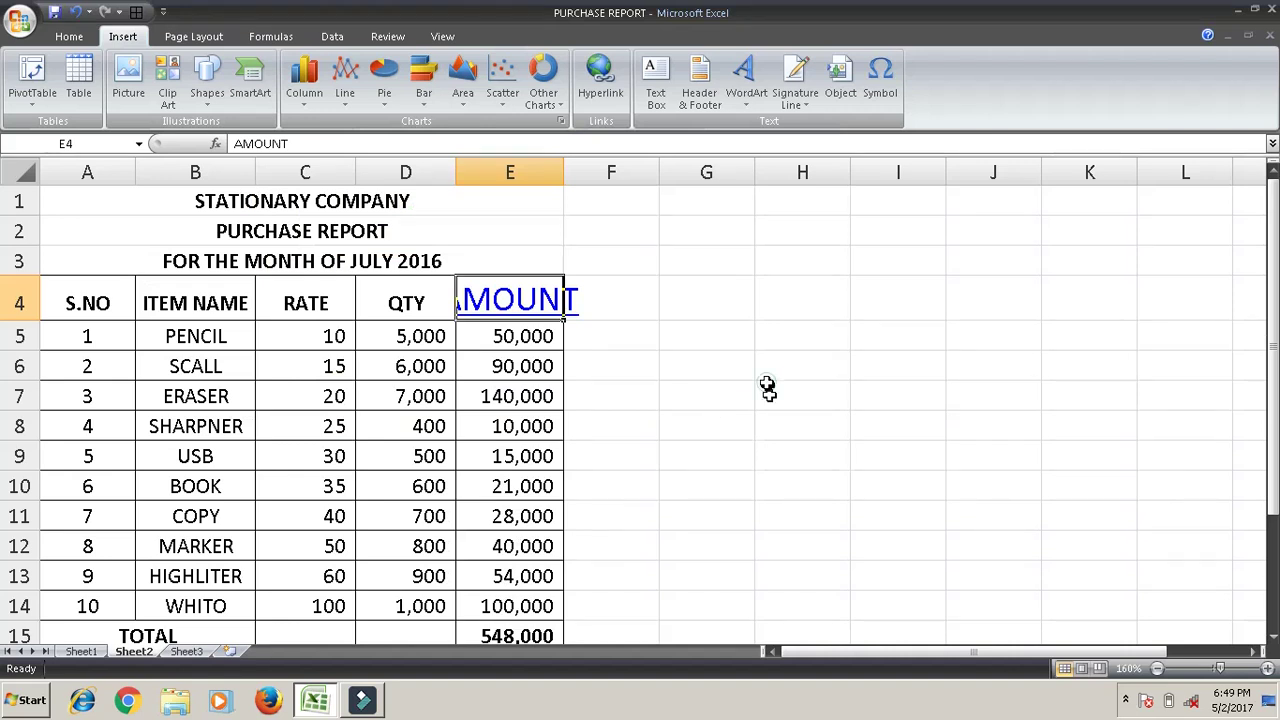
click(766, 390)
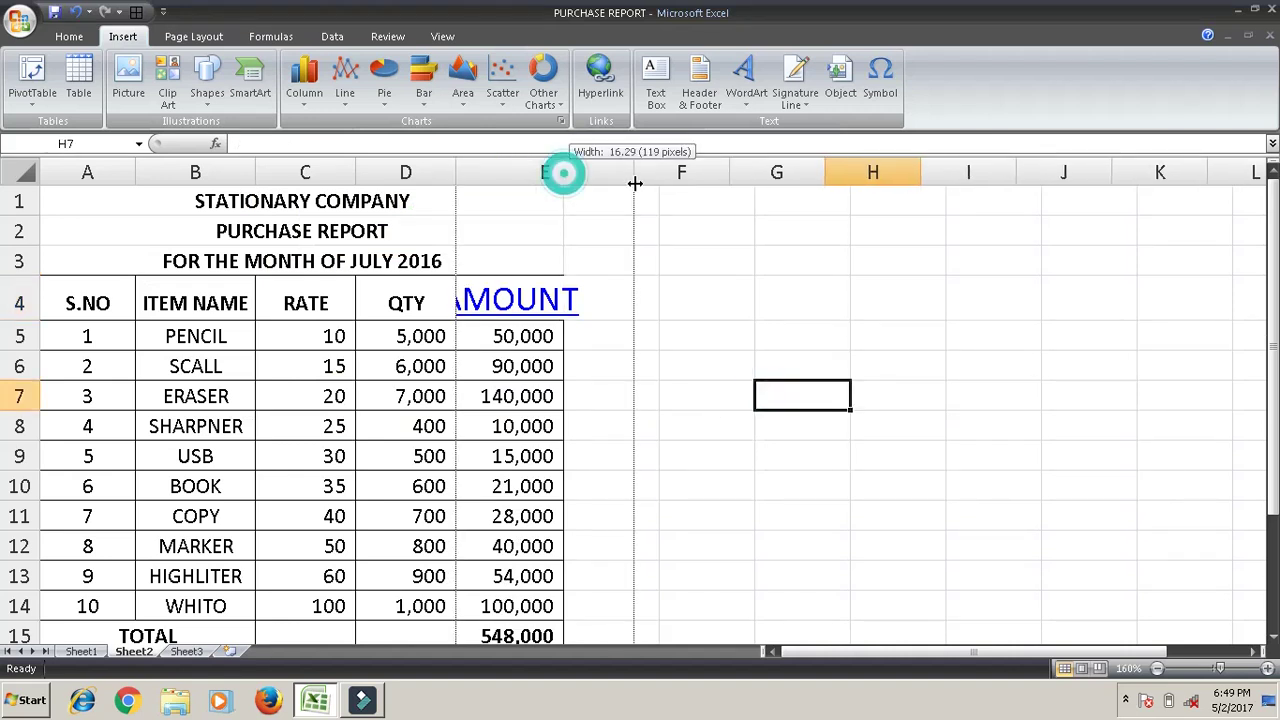
- Widen column E to fit AMOUNT and verify its link opens the Excel files folder on D:
drag(568, 174, 634, 176)
click(820, 283)
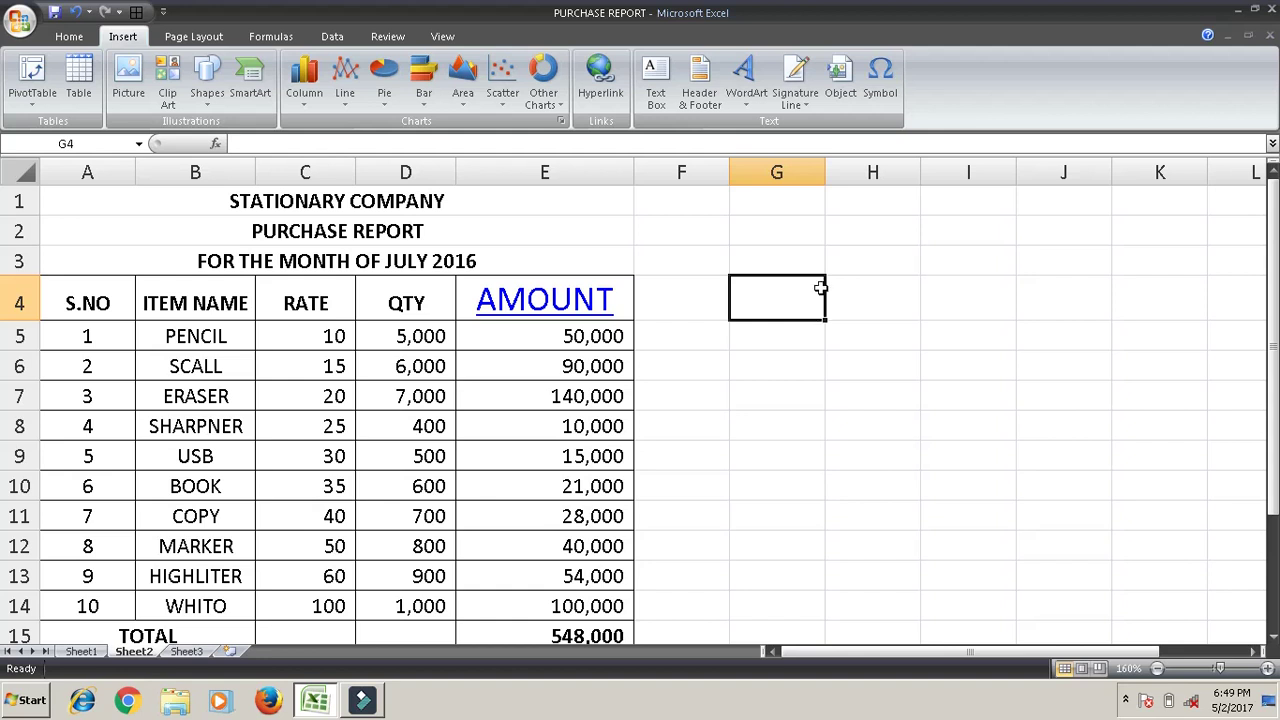
click(607, 301)
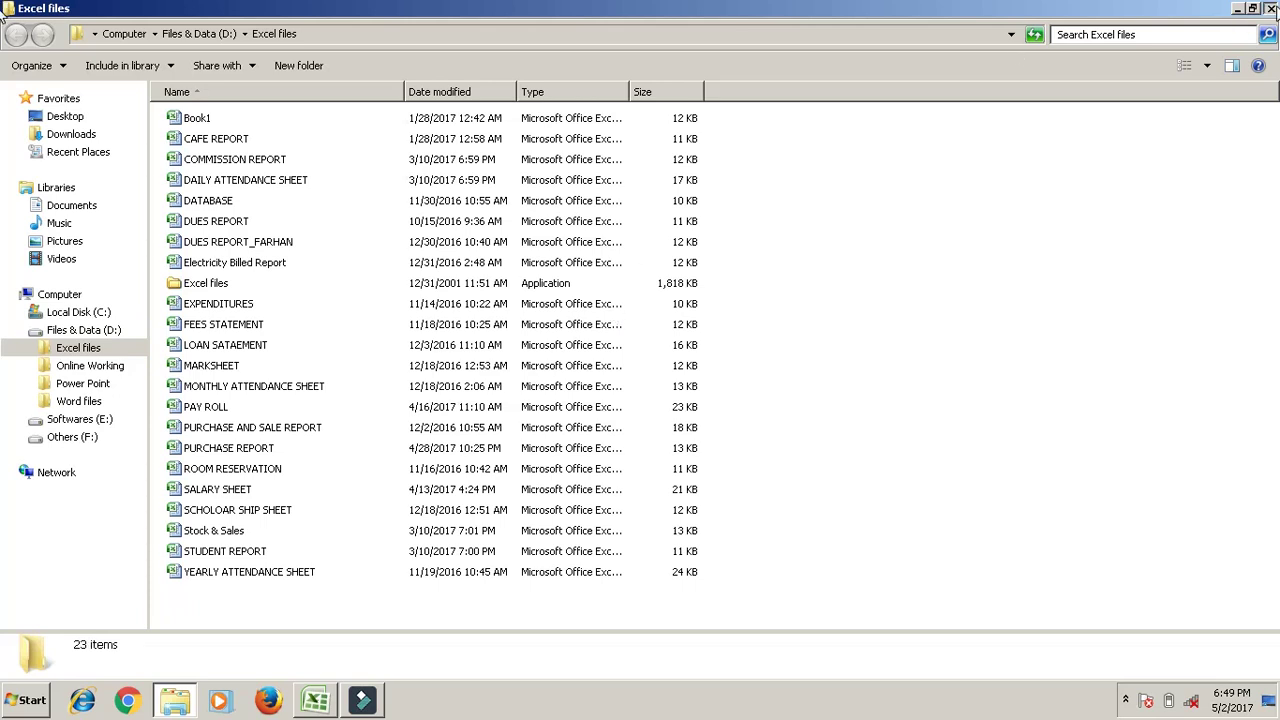
click(1271, 8)
click(714, 428)
click(794, 337)
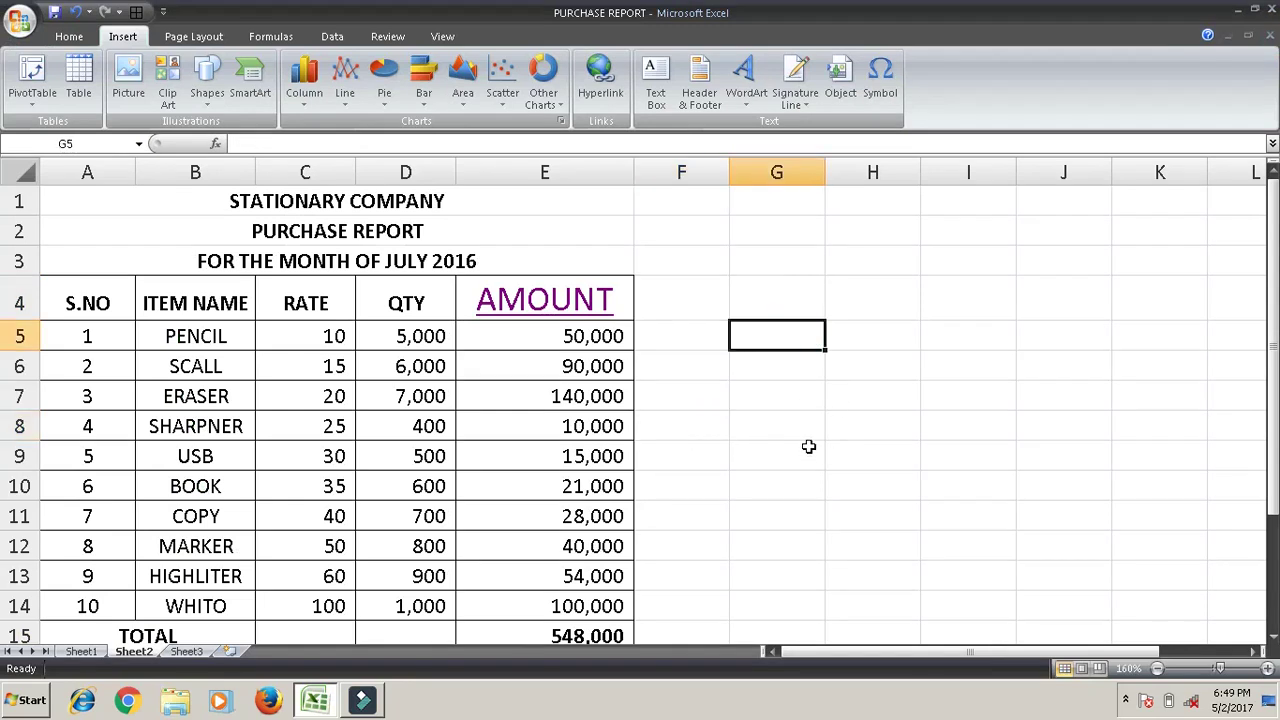
- Insert a hyperlink in G5 targeting the MUZAFFAR folder in My Documents
click(617, 92)
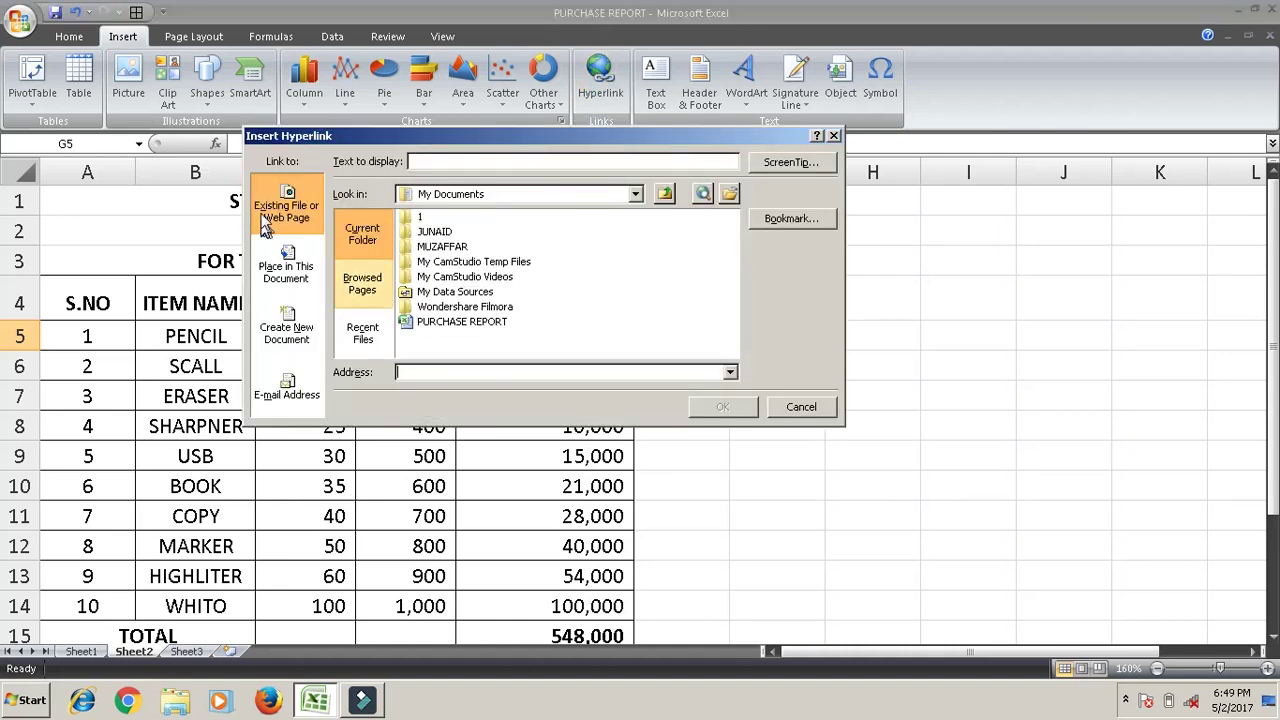
click(265, 220)
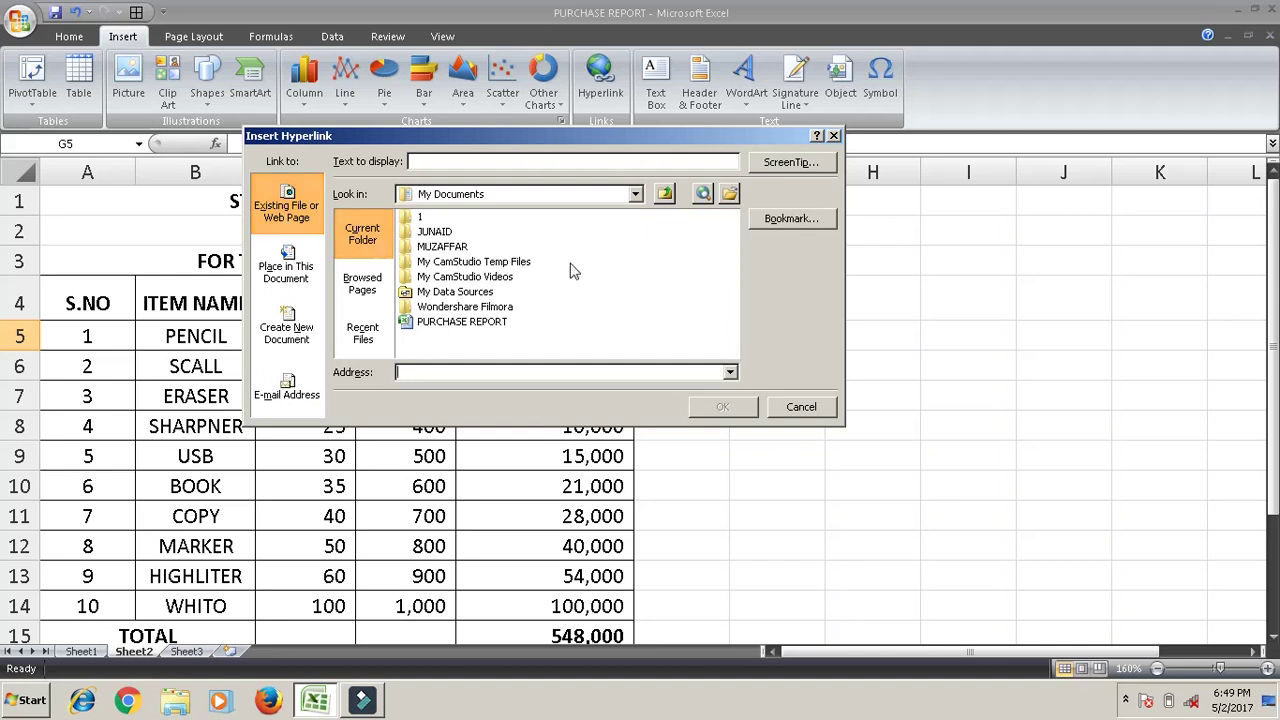
click(455, 248)
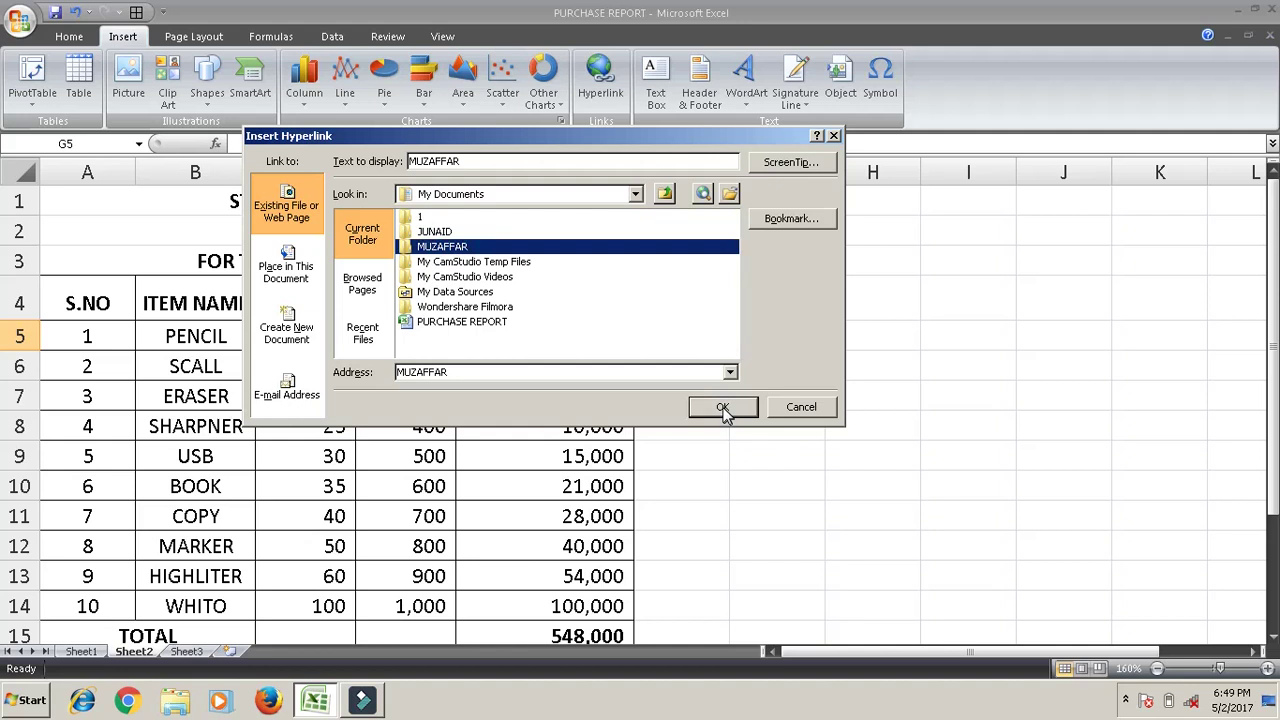
click(722, 408)
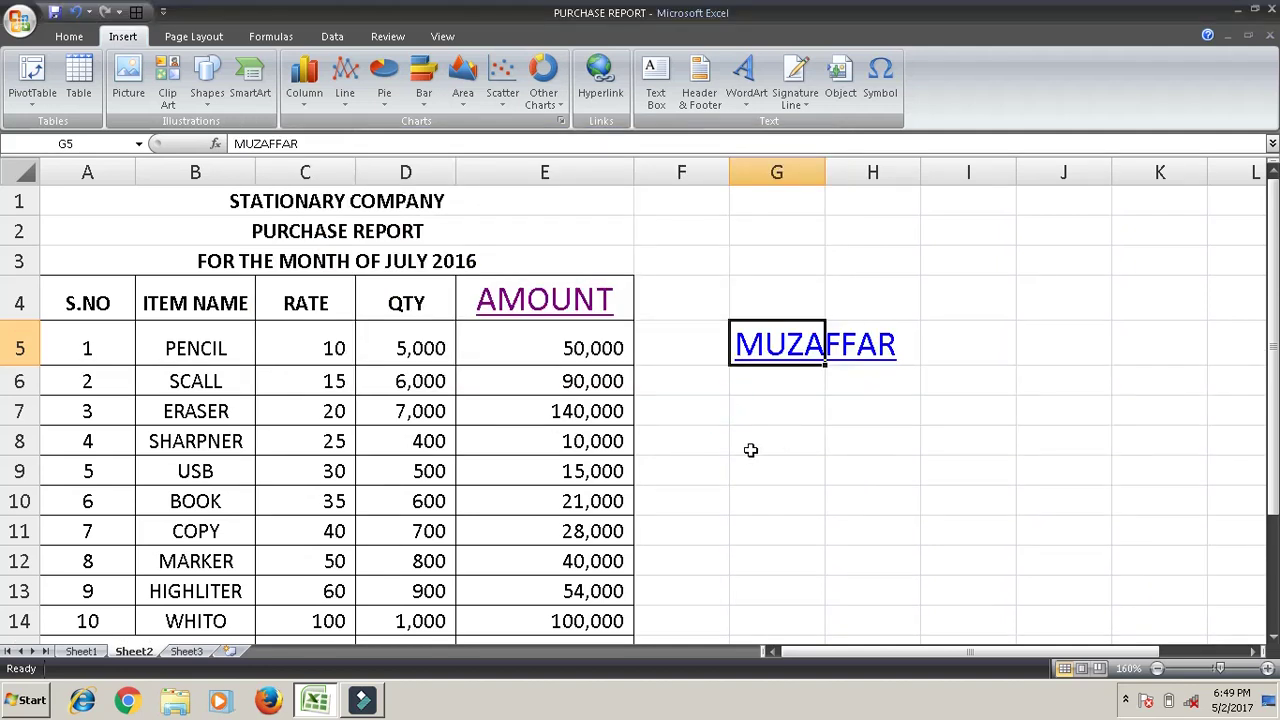
click(880, 437)
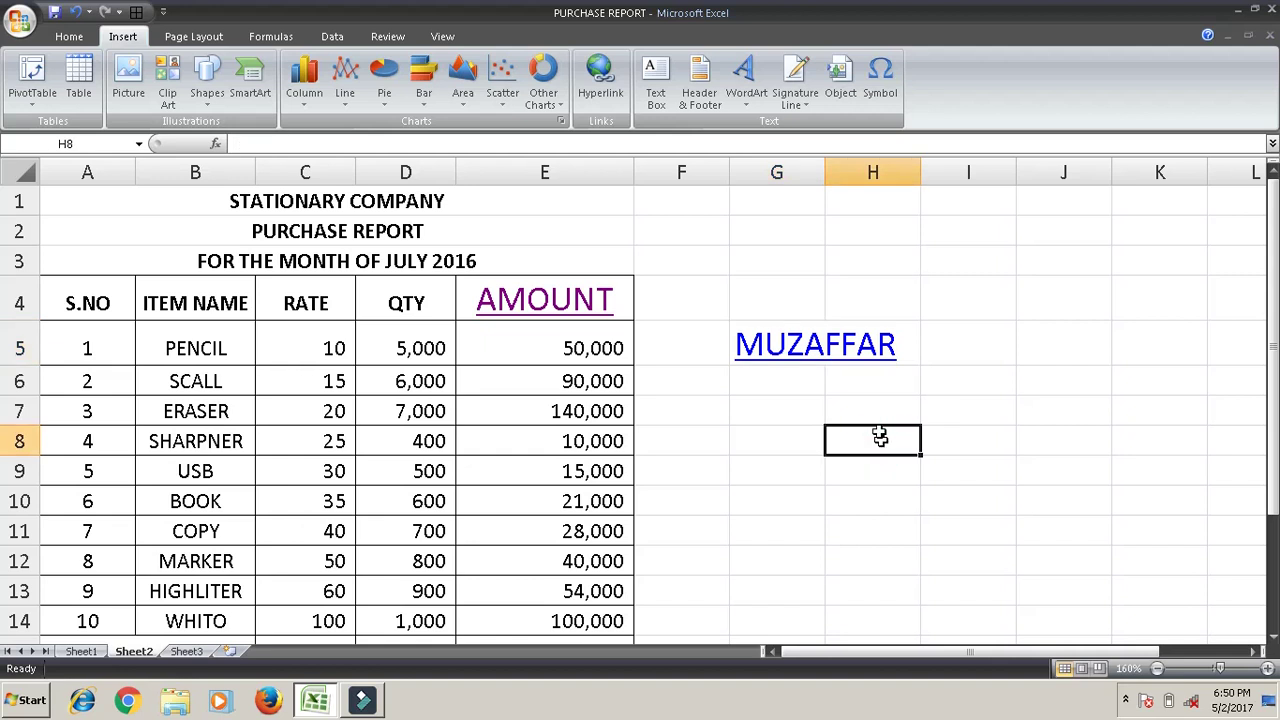
- Follow the G5 MUZAFFAR link to view the folder containing DUES REPORT
click(810, 352)
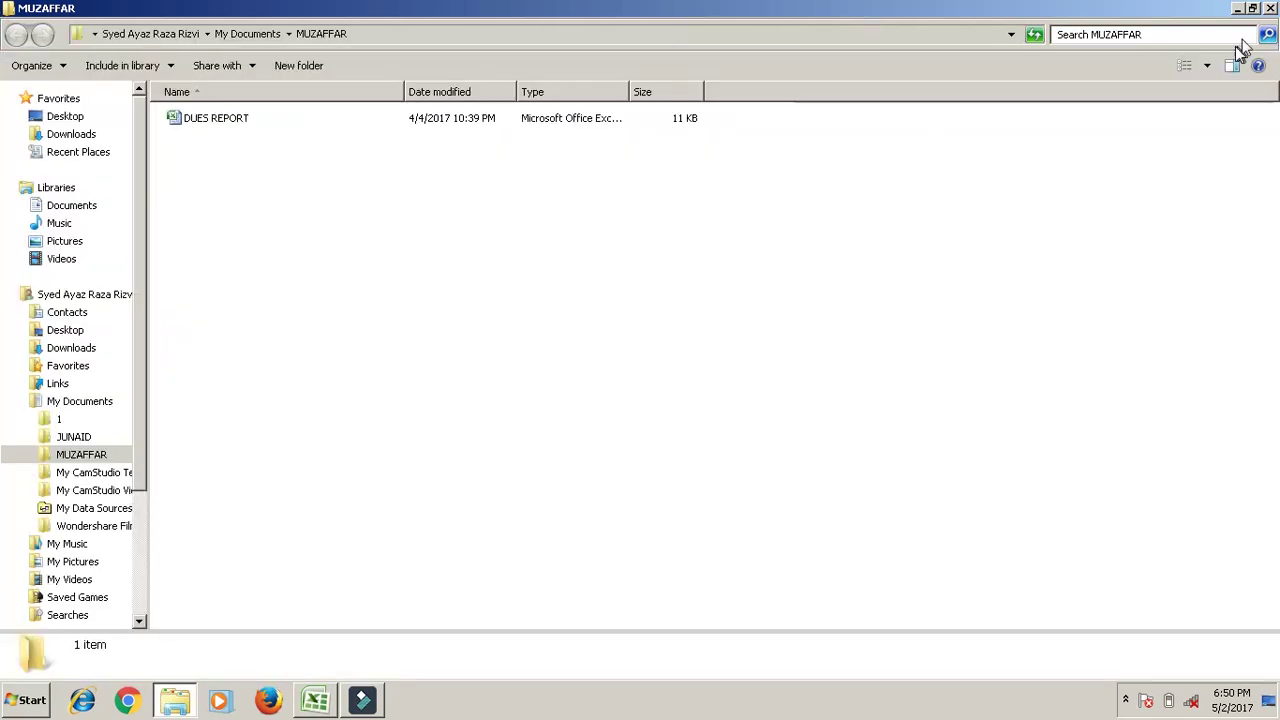
click(1272, 8)
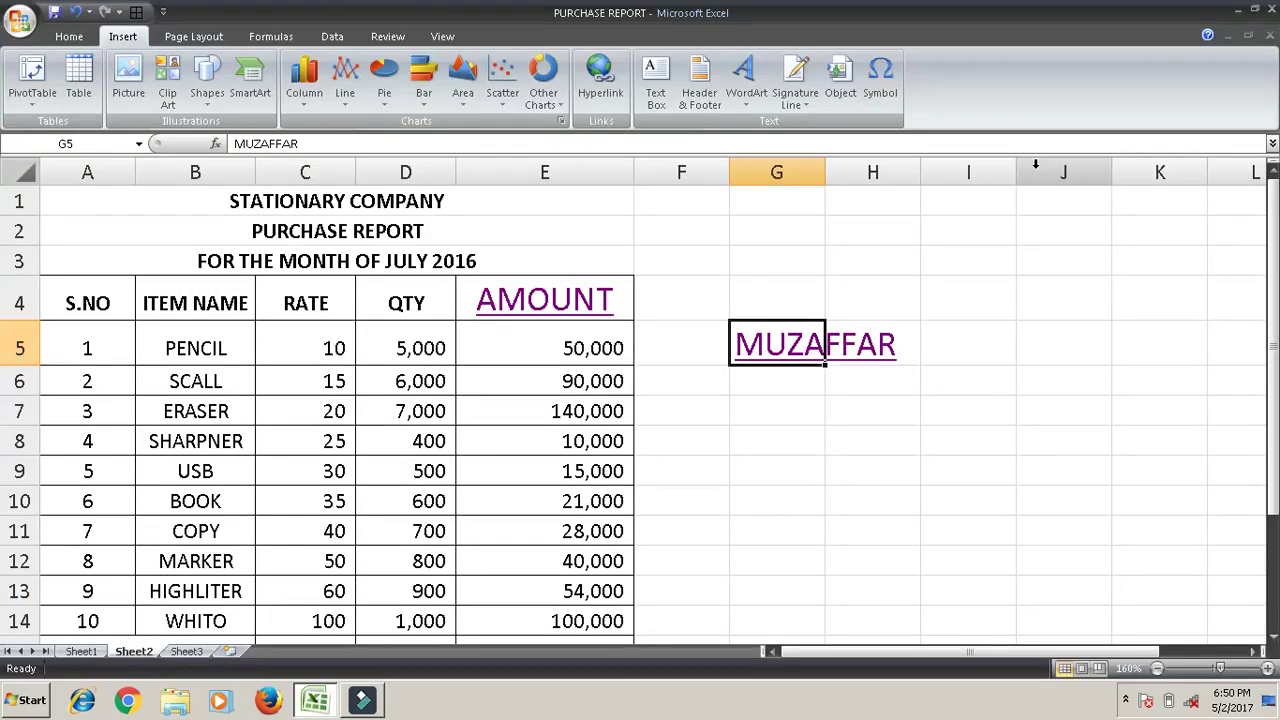
click(934, 383)
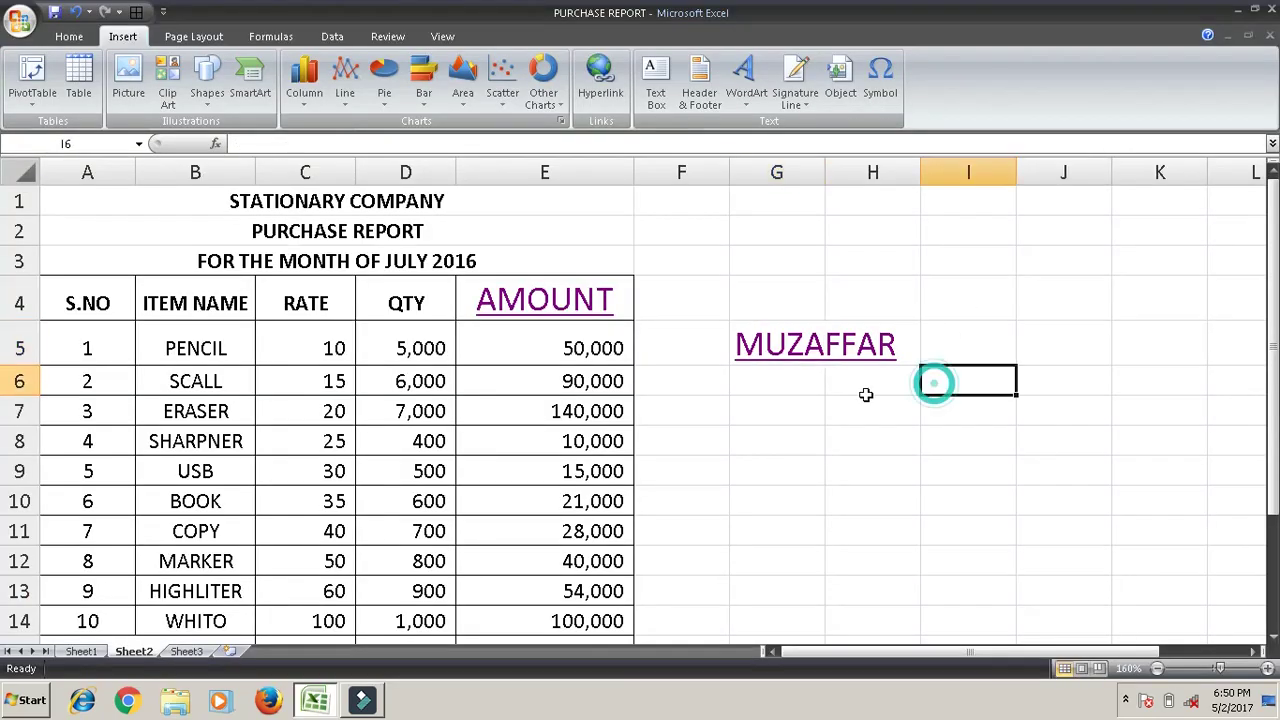
click(789, 409)
click(600, 80)
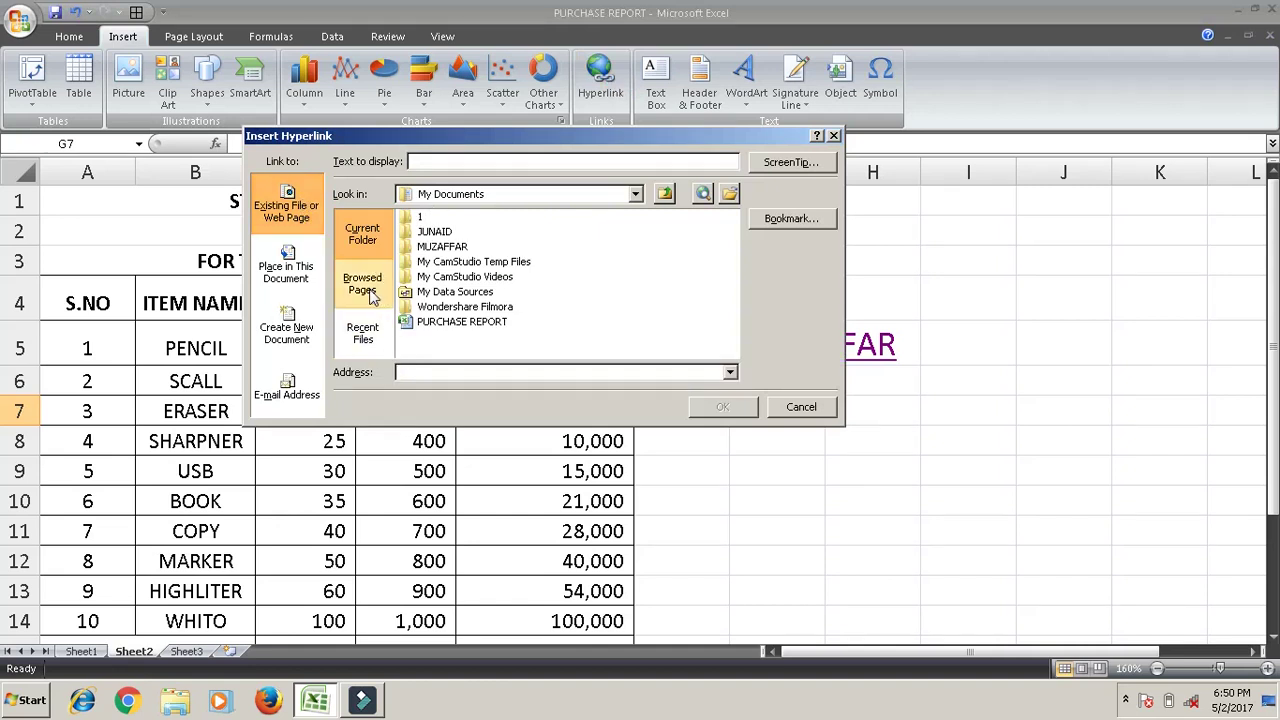
click(363, 284)
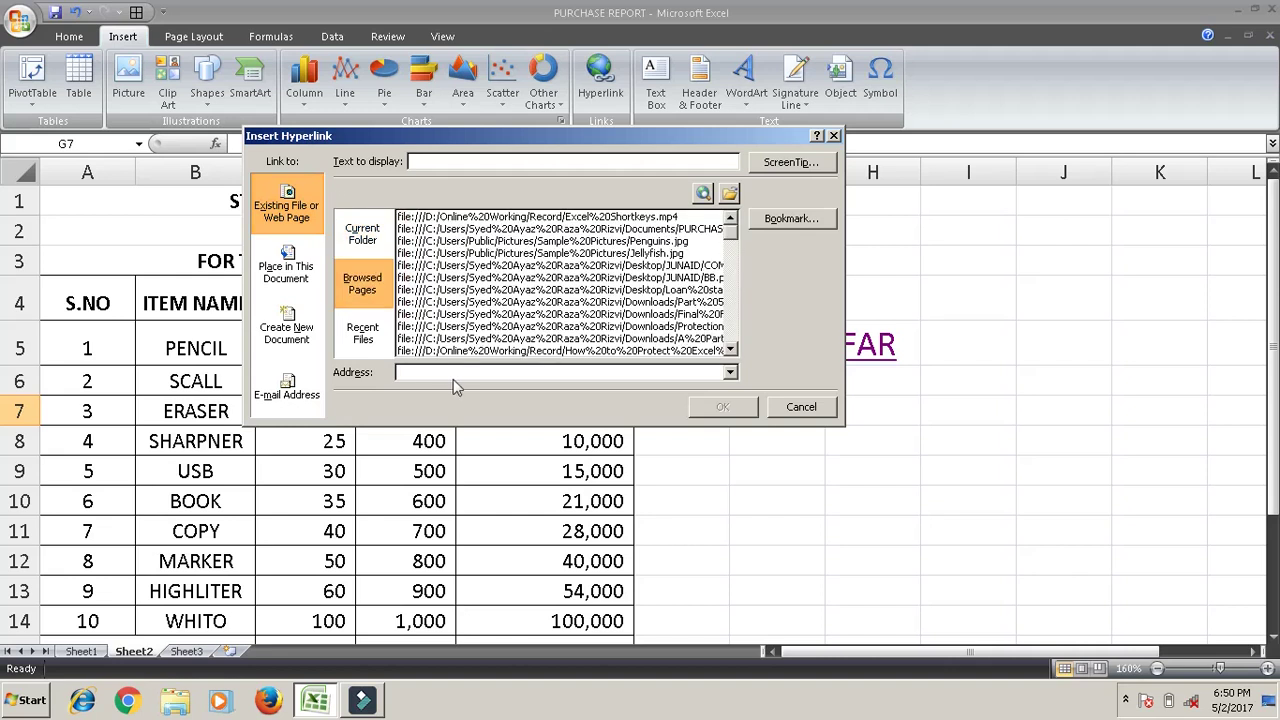
text(www.)
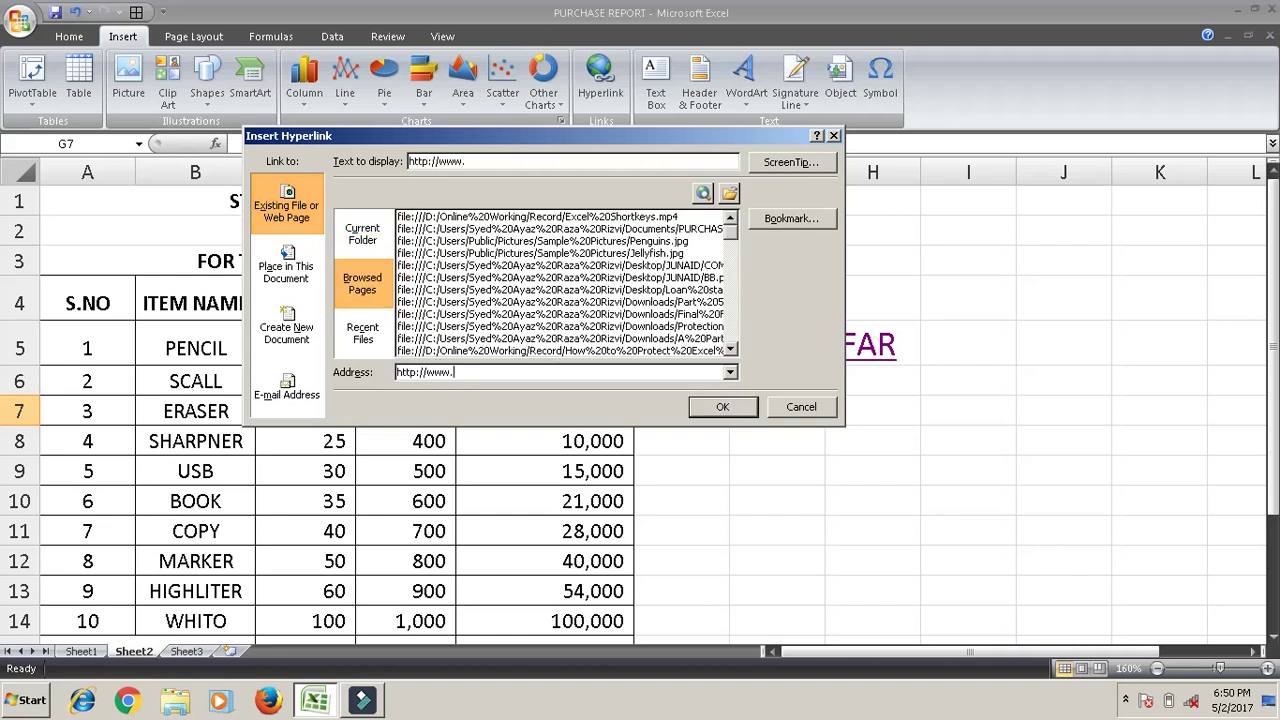
text(g)
text(oogle.c)
text(om)
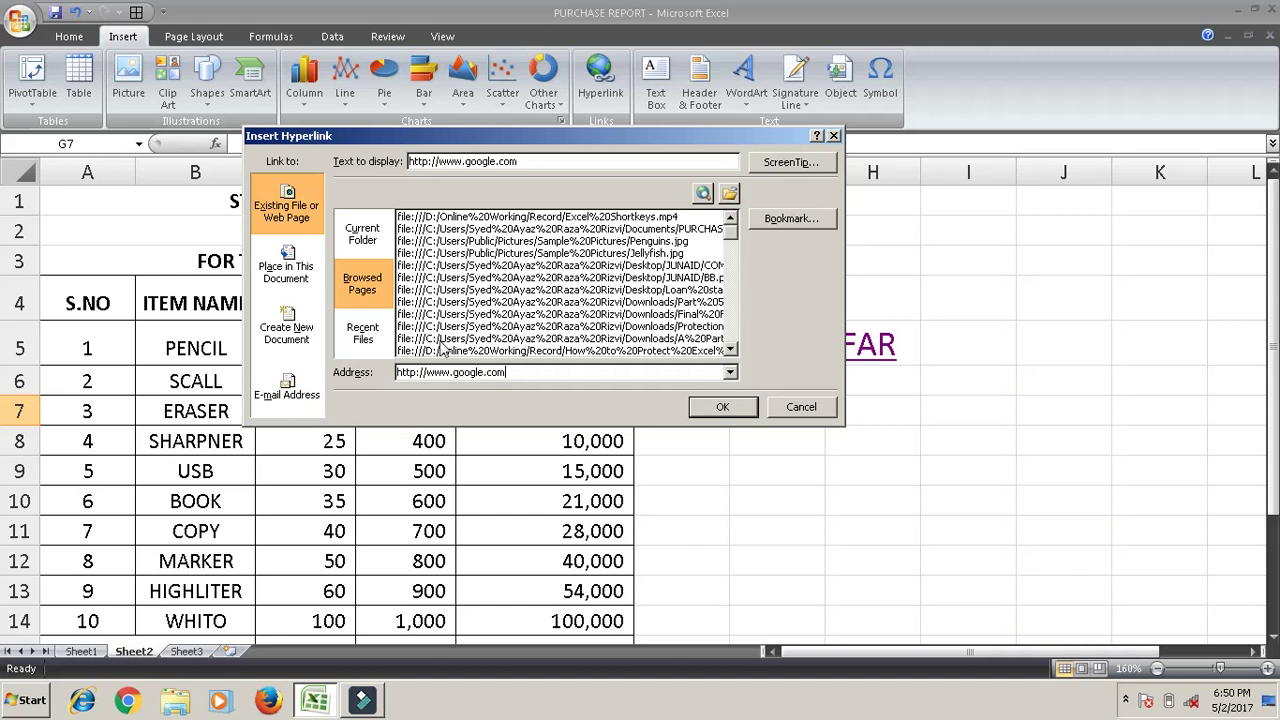
click(735, 407)
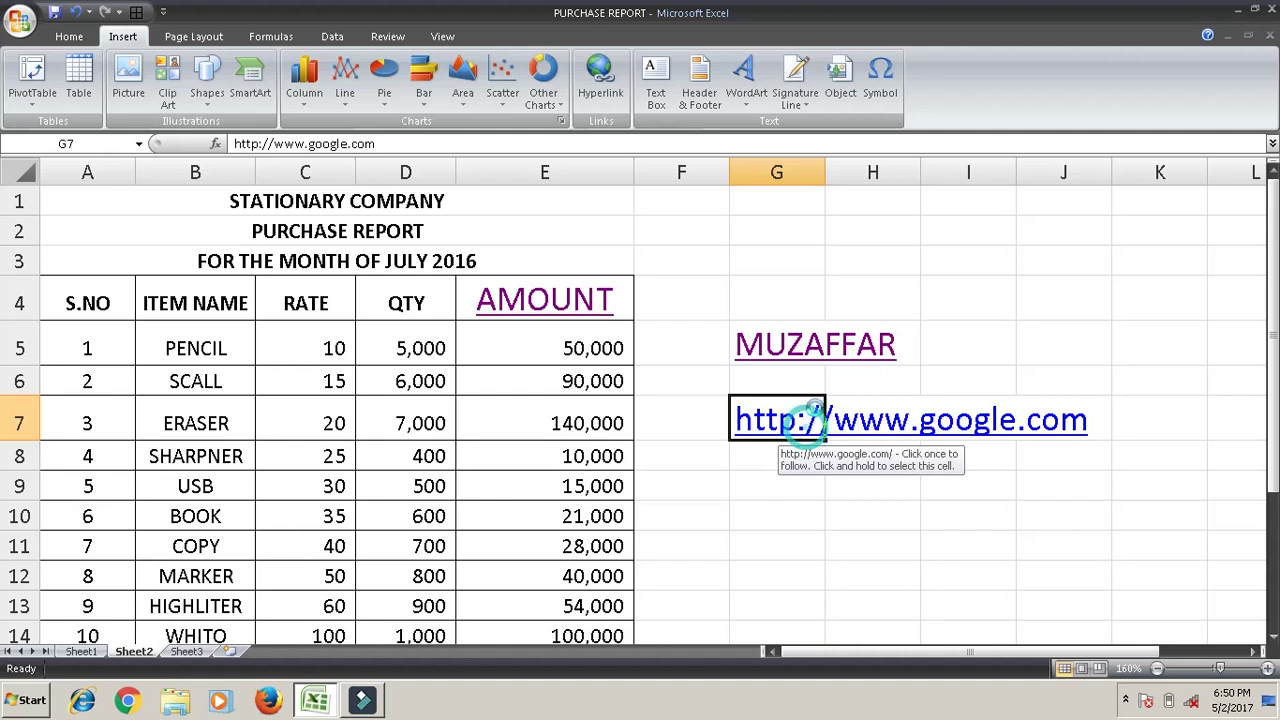
- Test the G7 google.com link, dismiss the 'Unable to open' error, and go to Sheet3
click(812, 425)
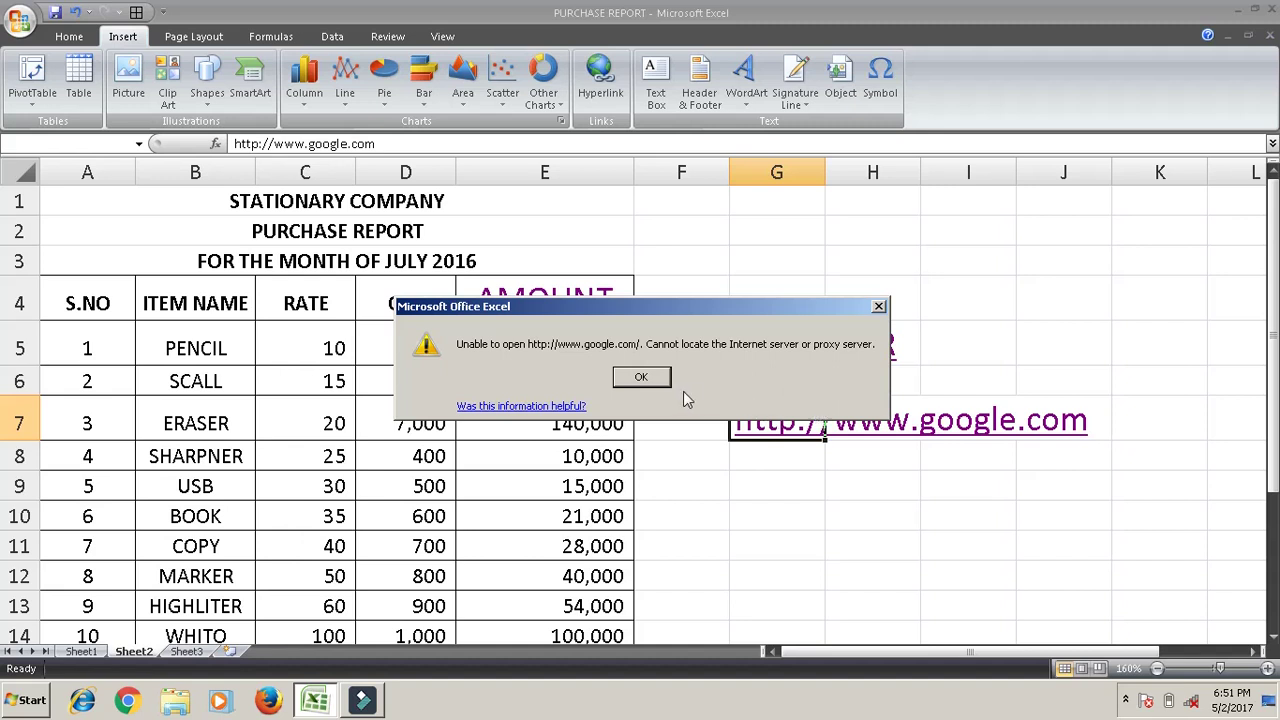
click(878, 306)
click(852, 522)
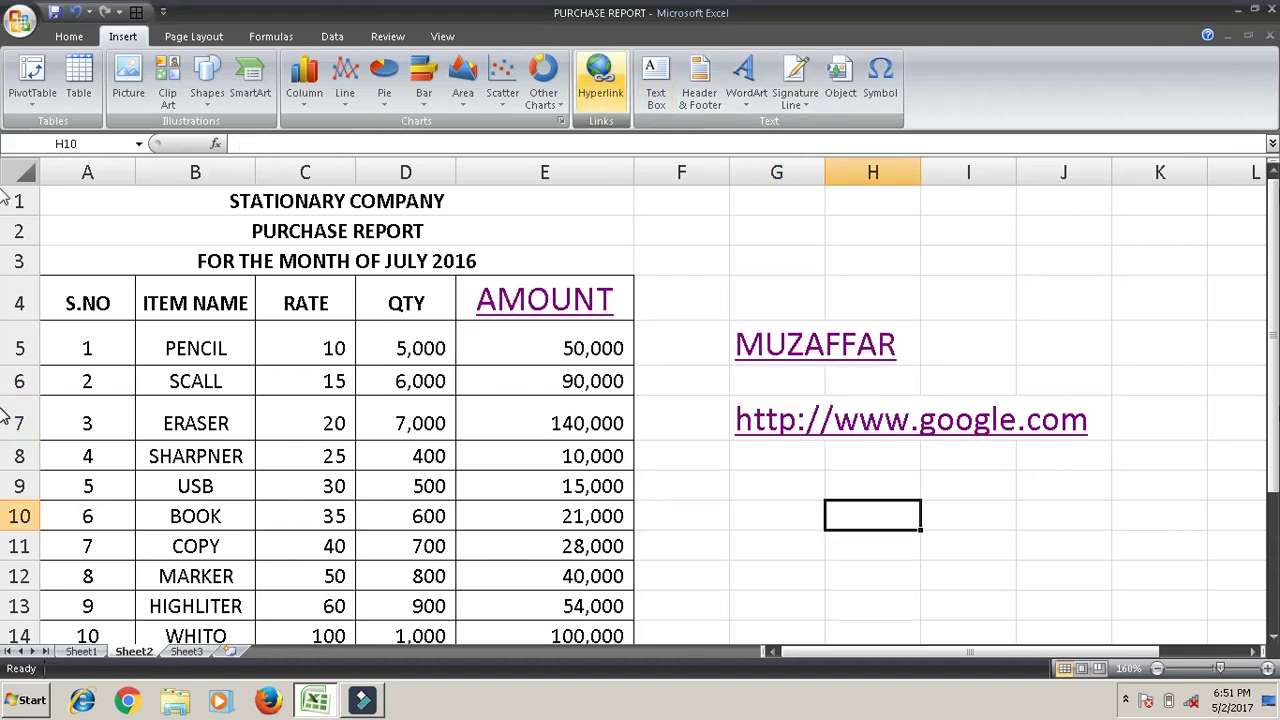
click(186, 652)
click(234, 223)
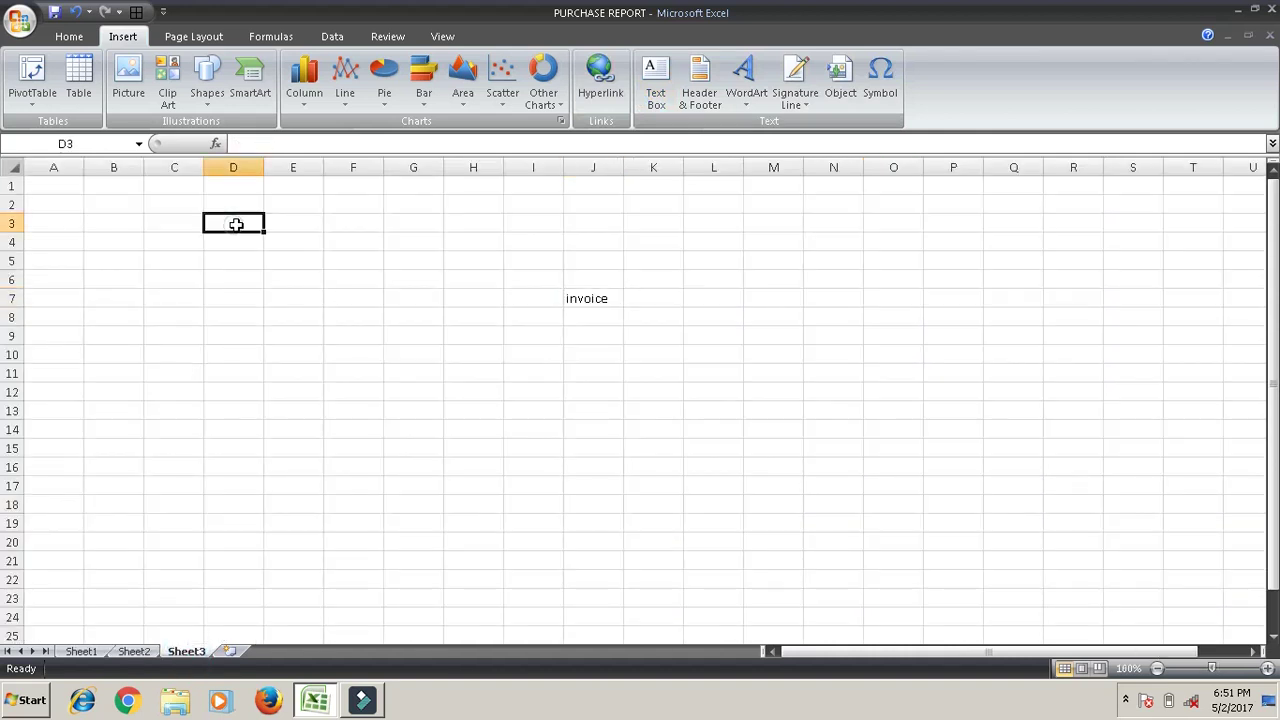
click(603, 77)
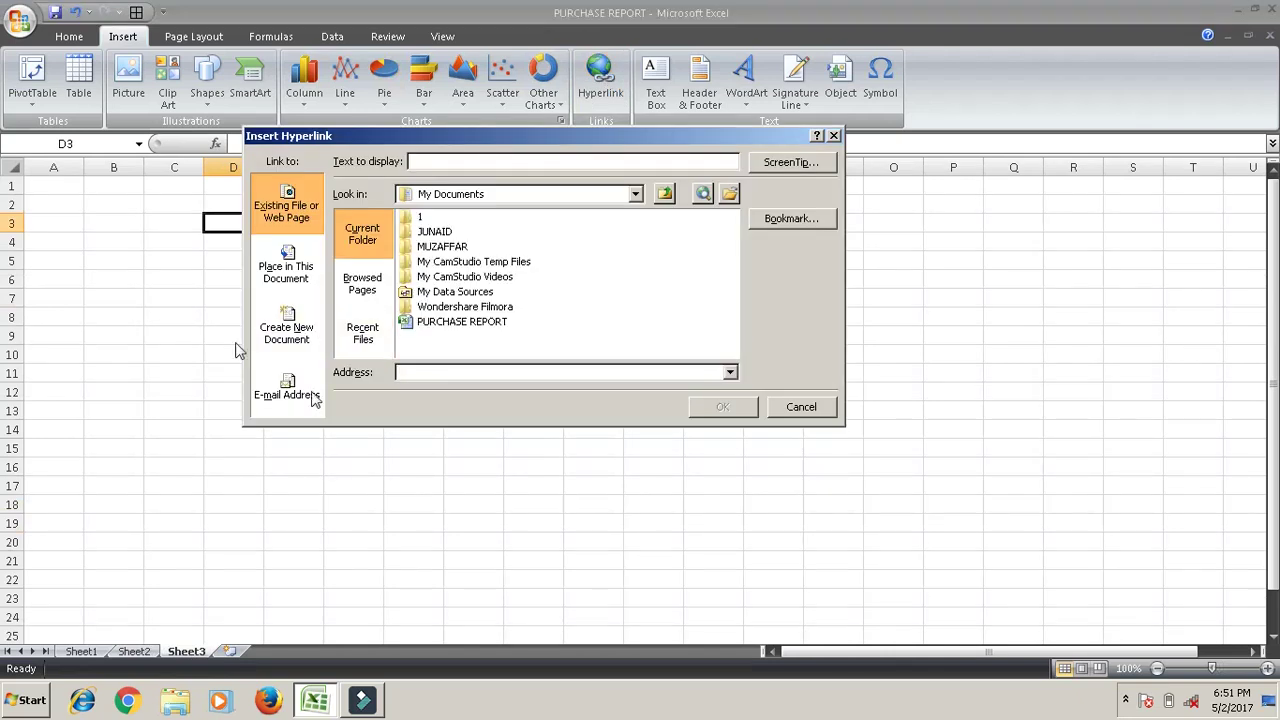
click(549, 197)
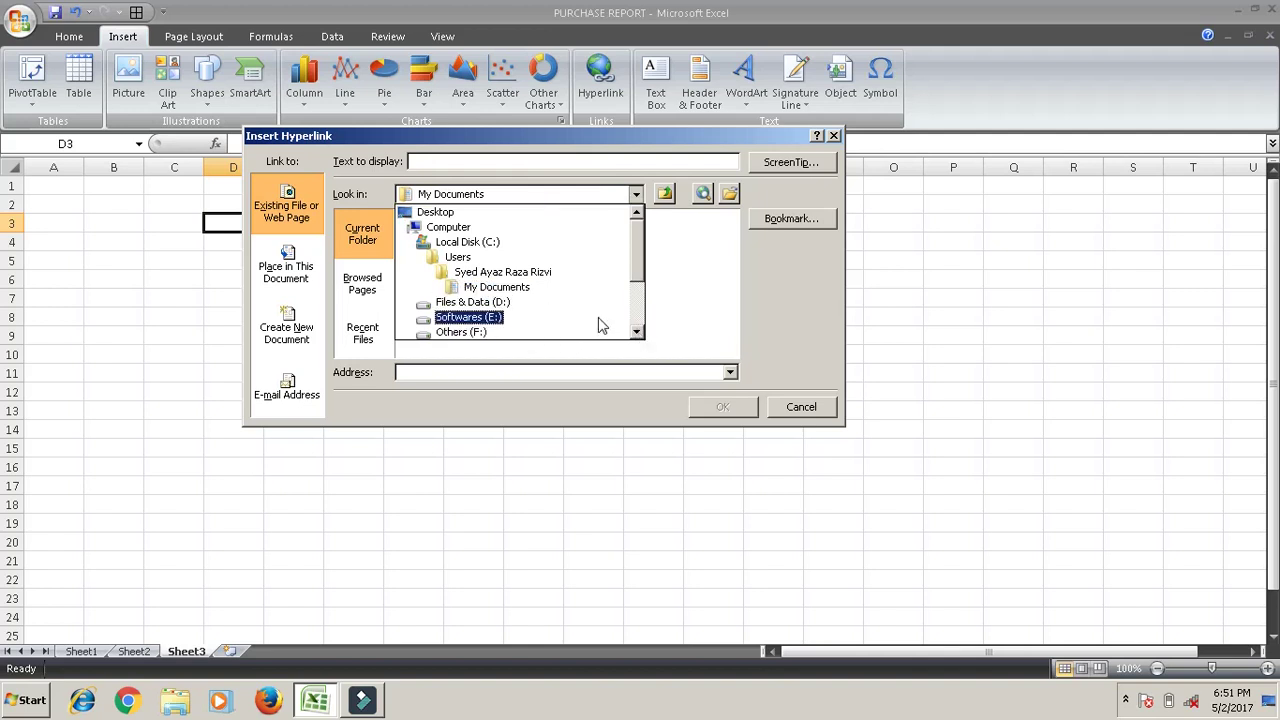
click(510, 302)
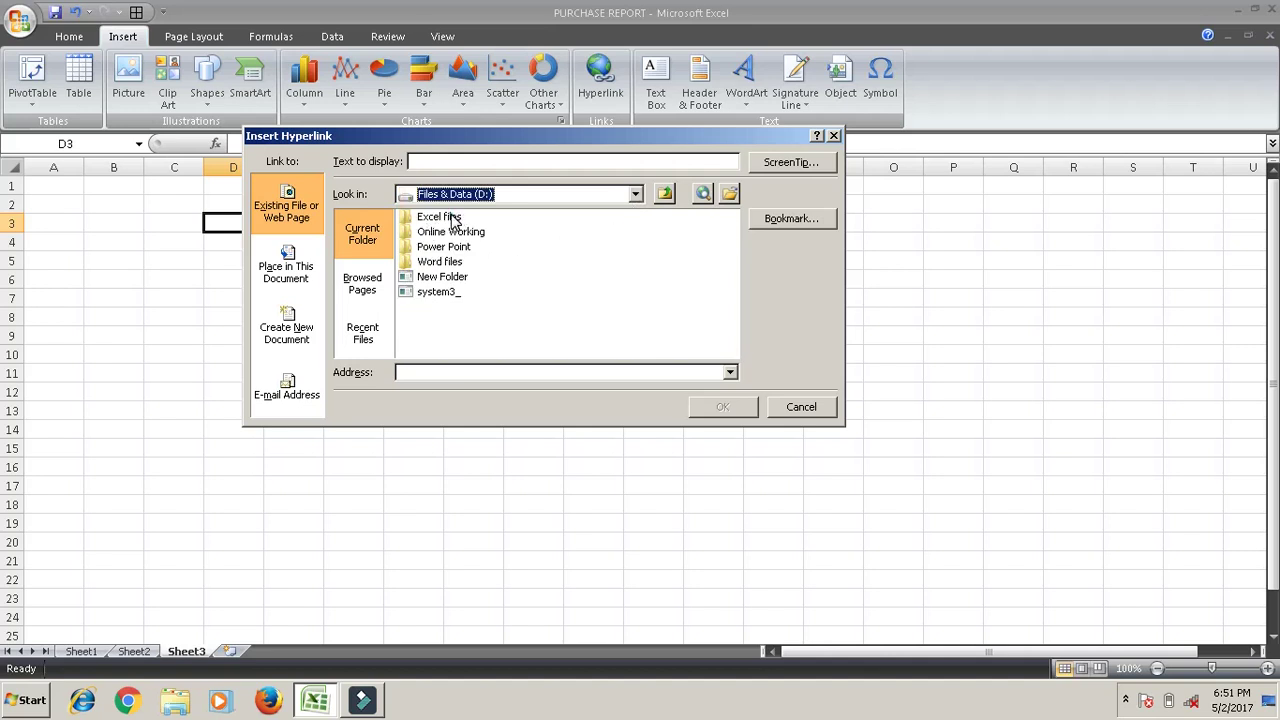
double_click(452, 219)
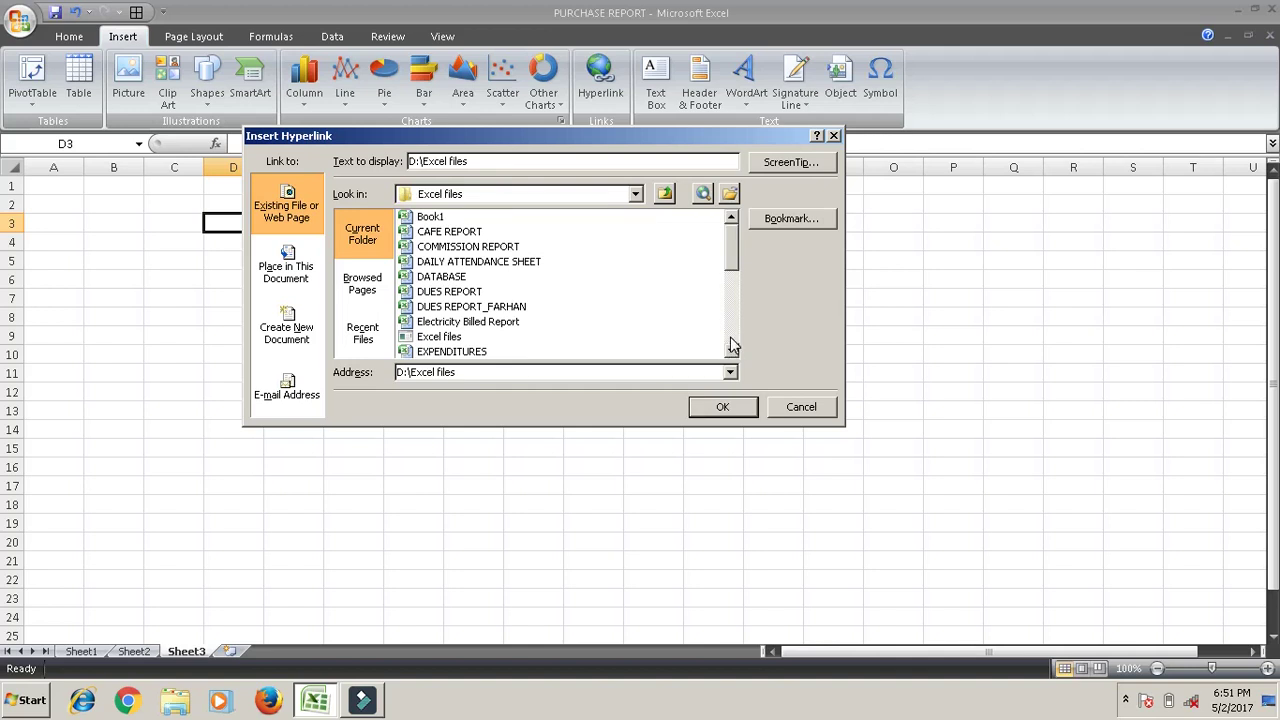
click(803, 408)
click(110, 224)
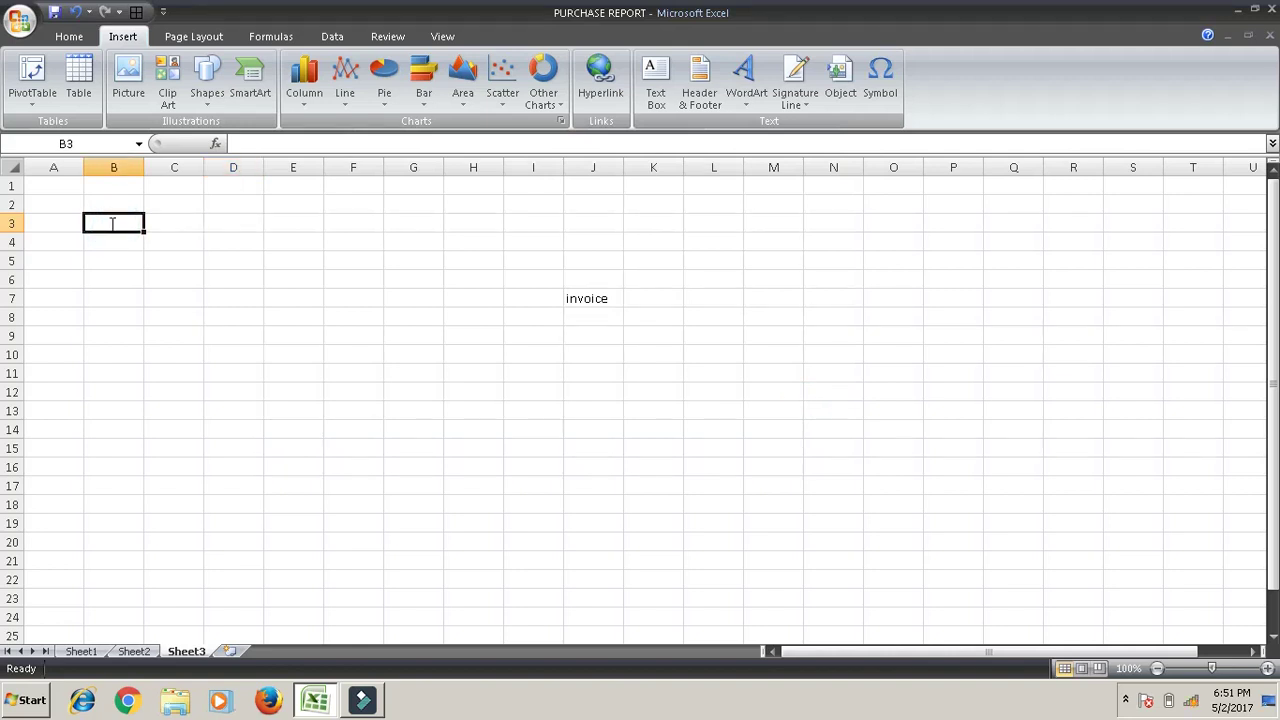
- Enter the FILE INDEX heading in B3, zoom in, and widen column B
text(FILE INDEX)
key(Return)
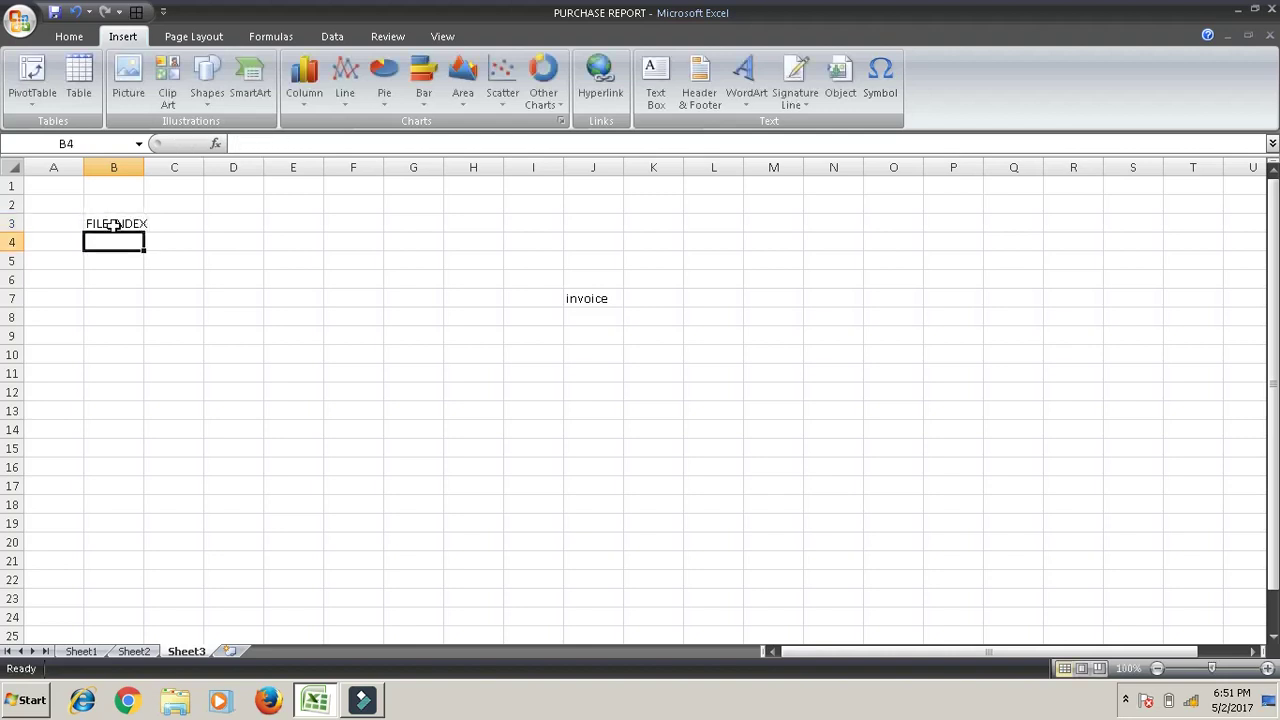
click(1267, 668)
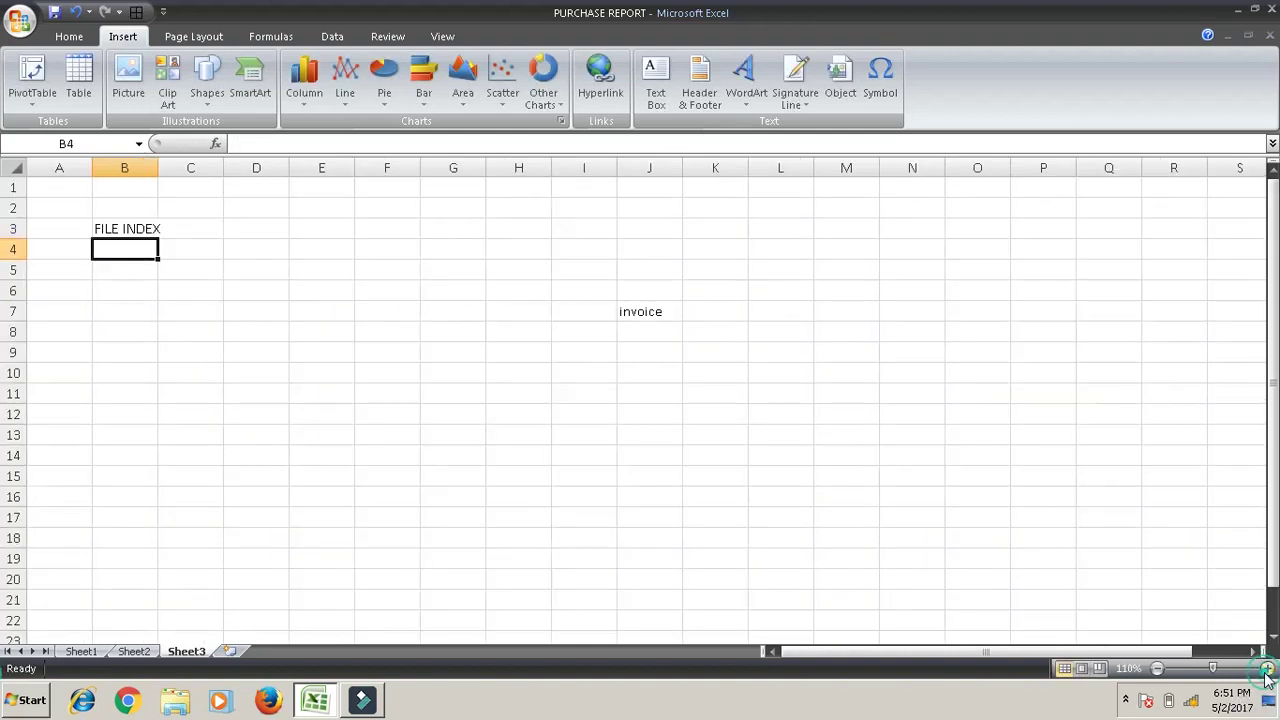
click(1267, 668)
click(1267, 668)
click(1267, 668)
click(1267, 668)
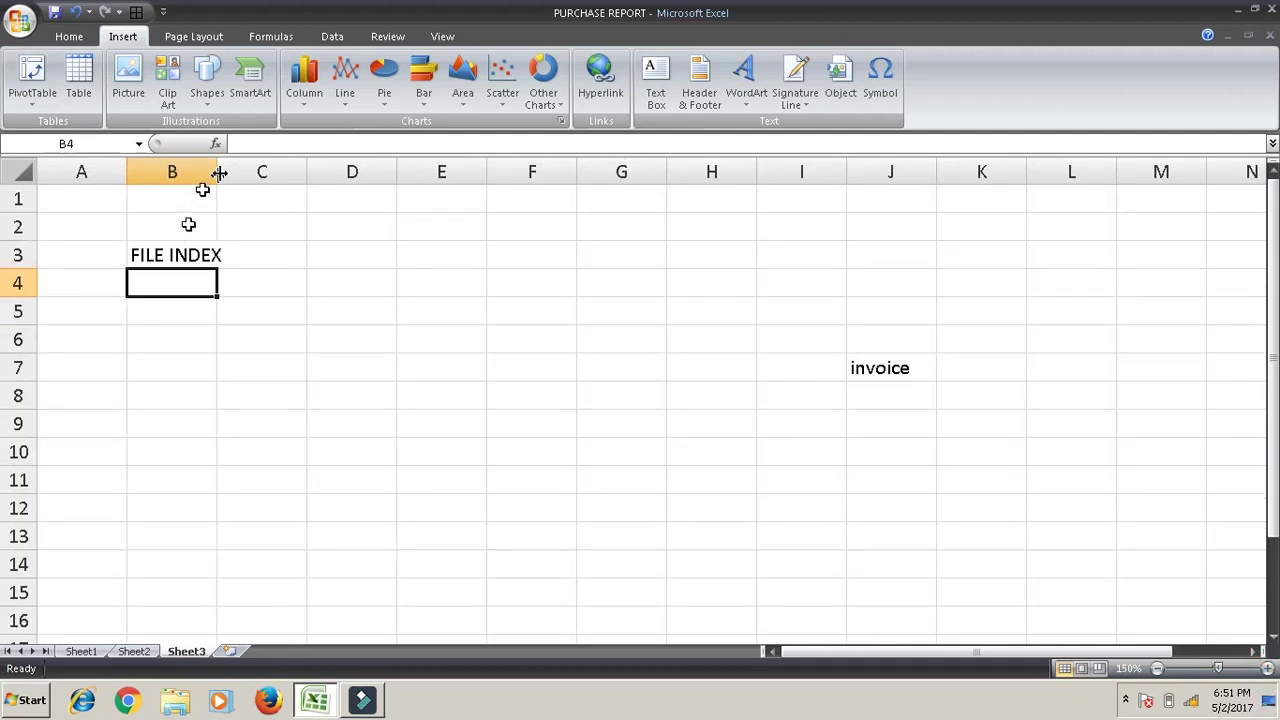
drag(220, 172, 282, 172)
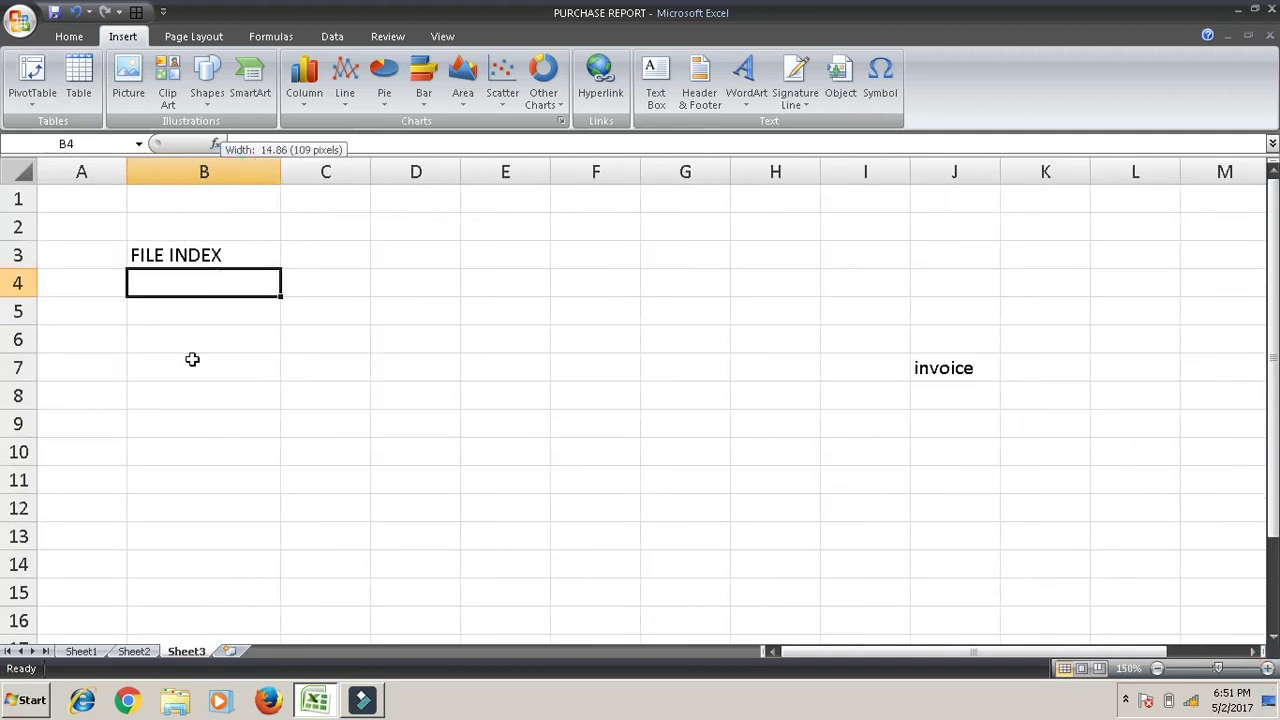
click(251, 343)
- Link B4 to D:\Excel files\CAFE REPORT.xlsx
click(231, 278)
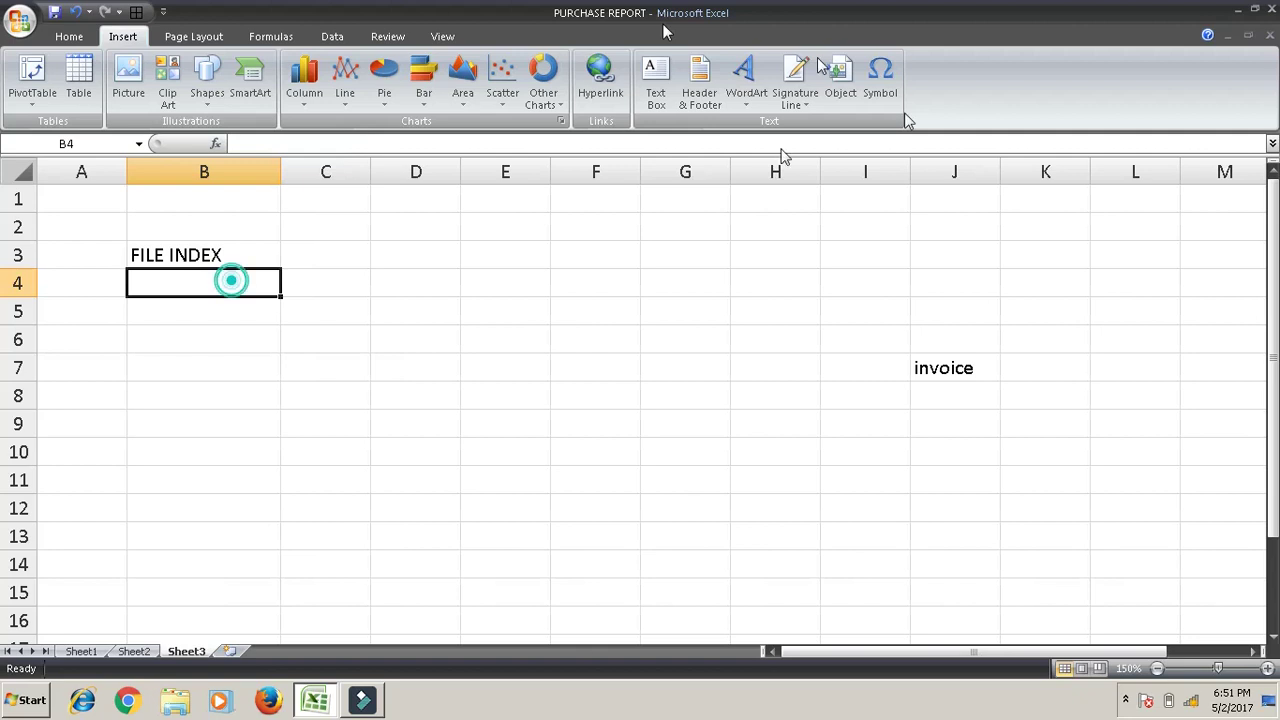
click(605, 82)
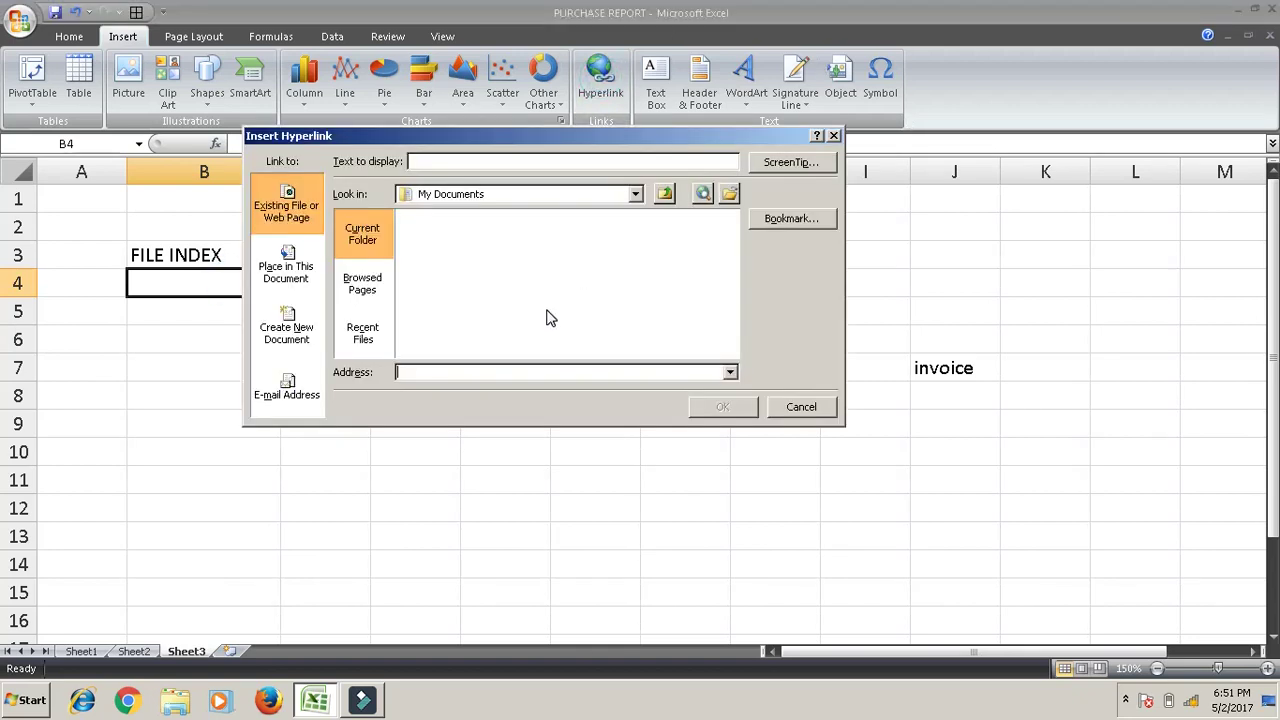
click(585, 195)
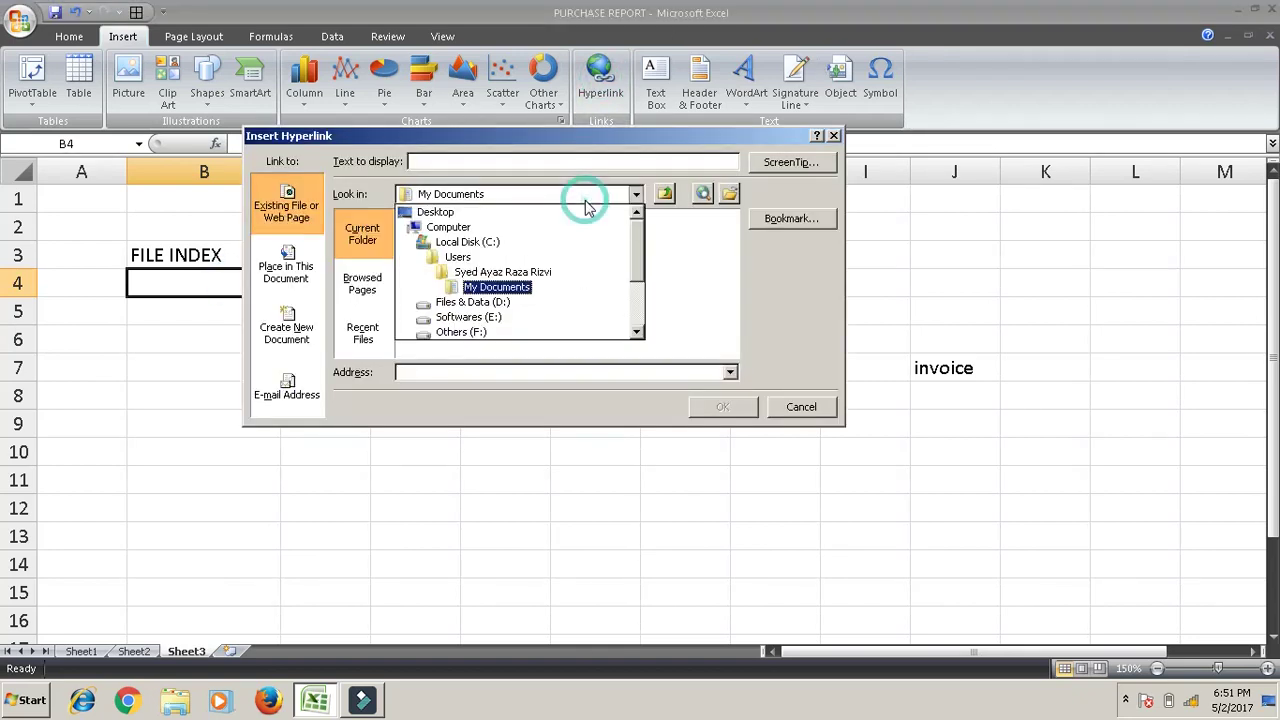
click(505, 302)
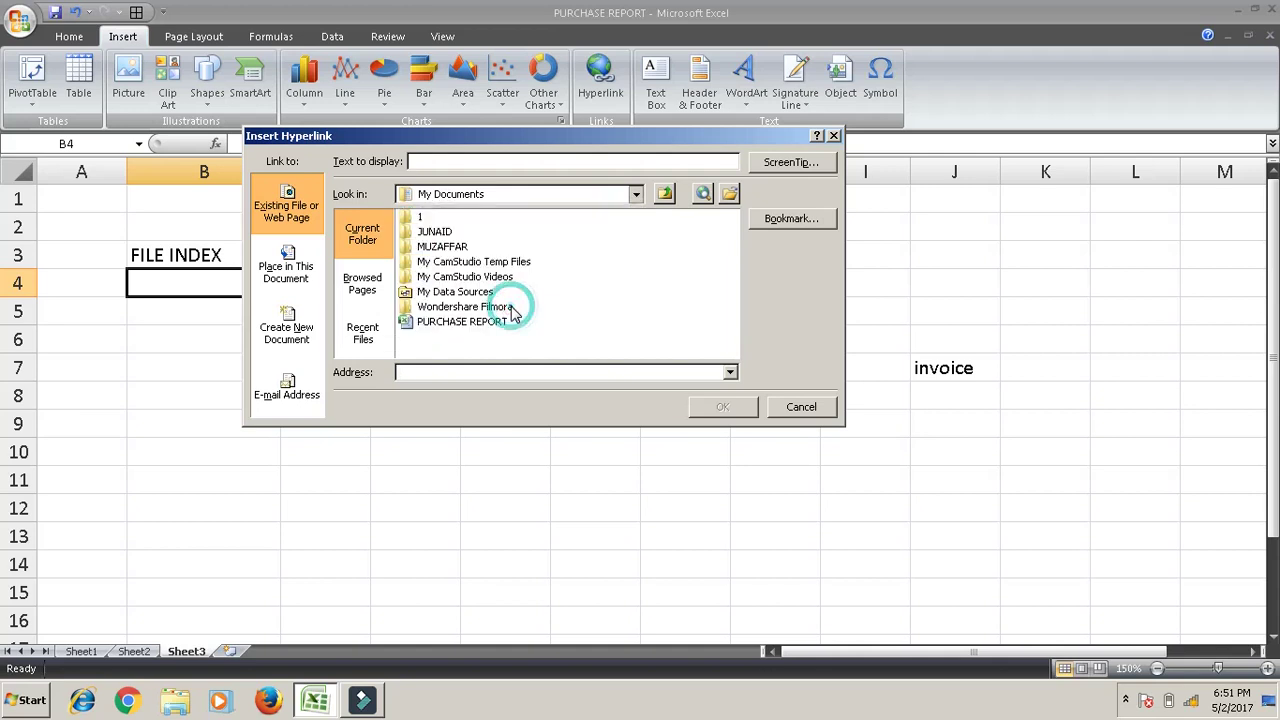
double_click(445, 217)
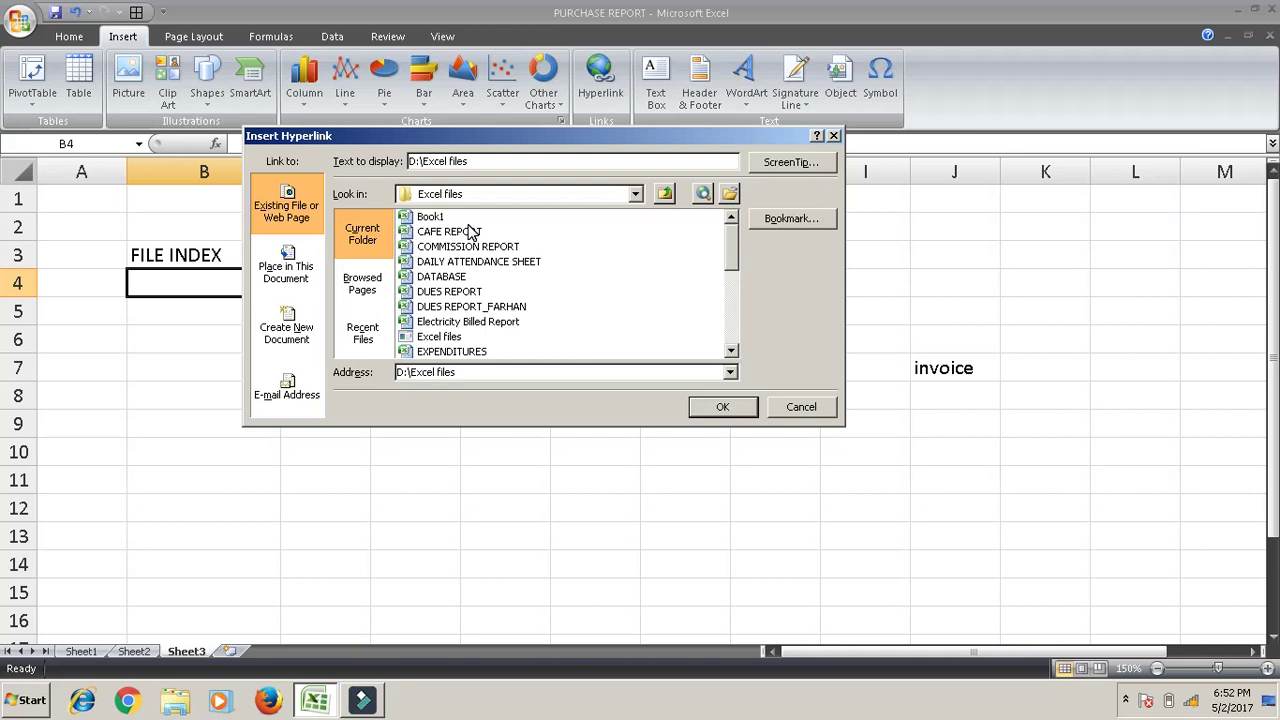
click(470, 233)
click(724, 406)
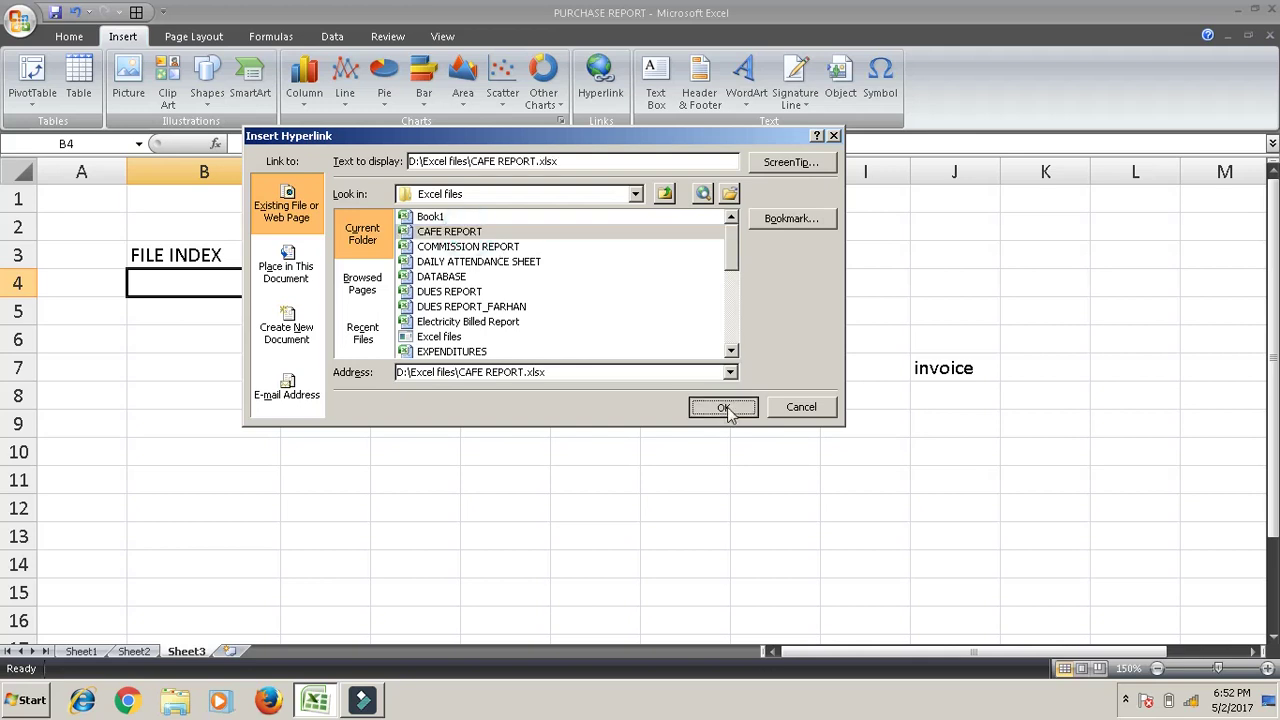
click(273, 326)
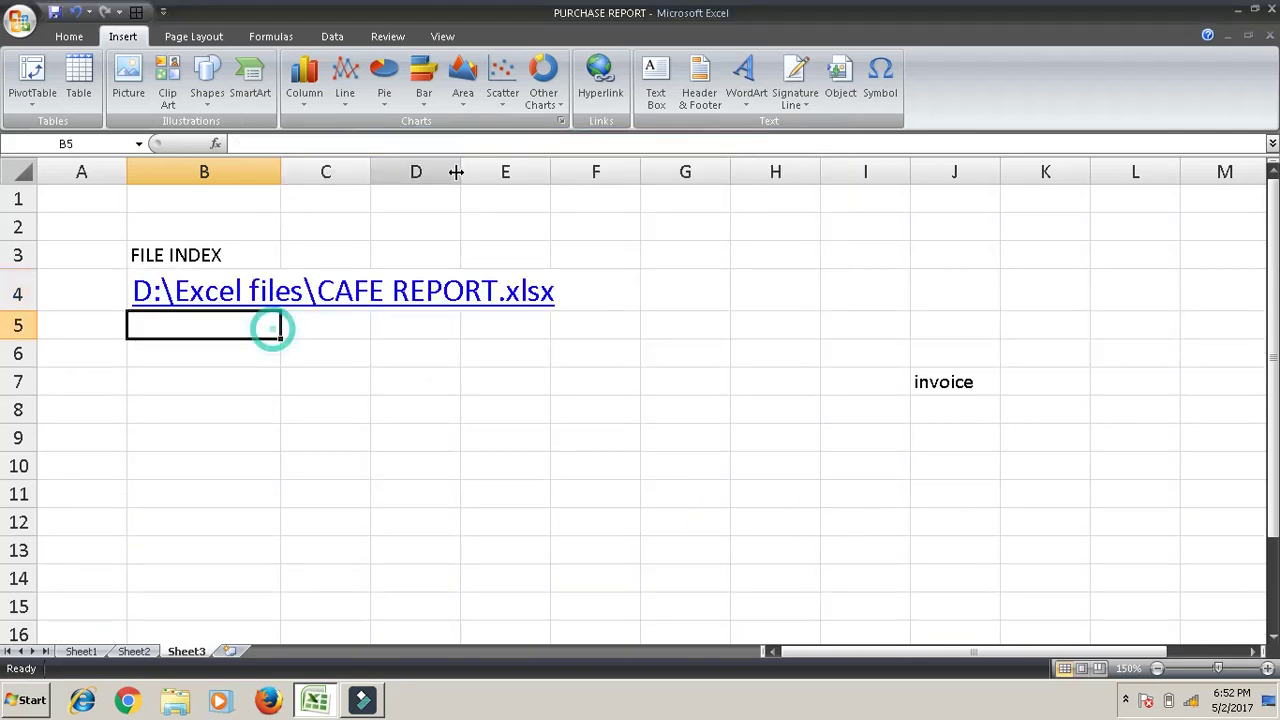
- Link B5 to the COMMISSION REPORT workbook in D:\Excel files
click(601, 92)
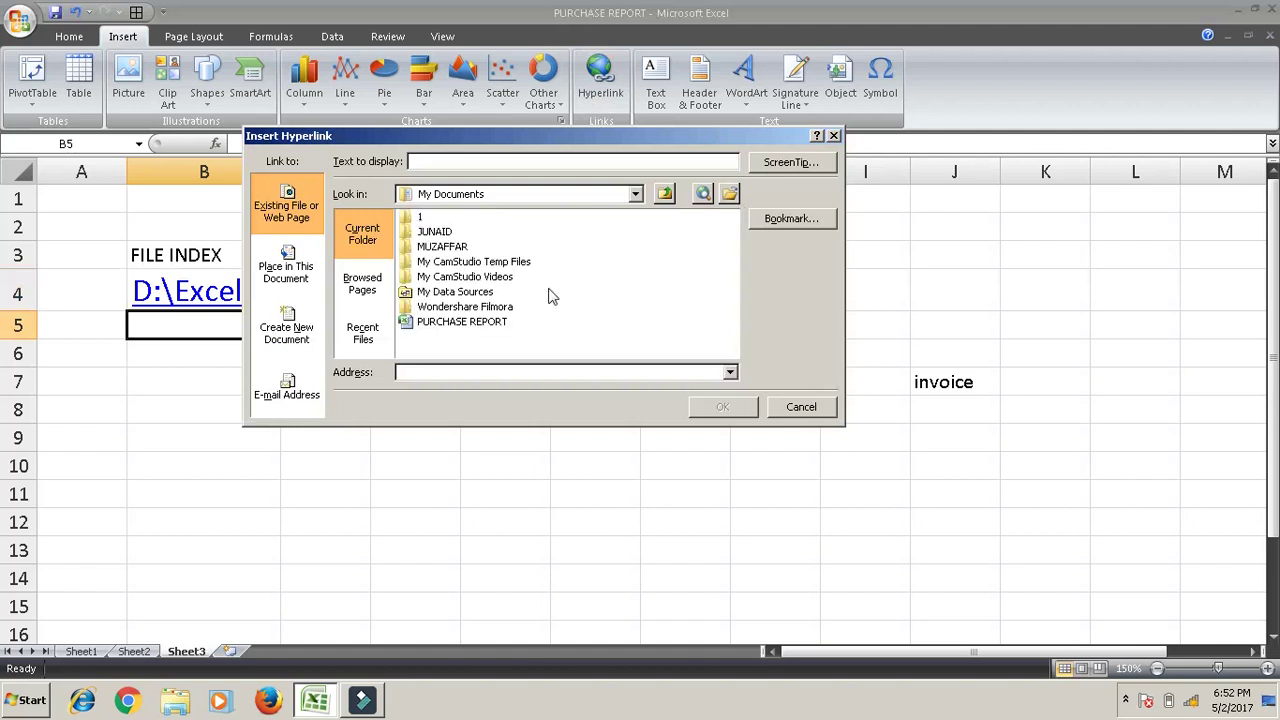
click(556, 198)
click(516, 302)
click(450, 220)
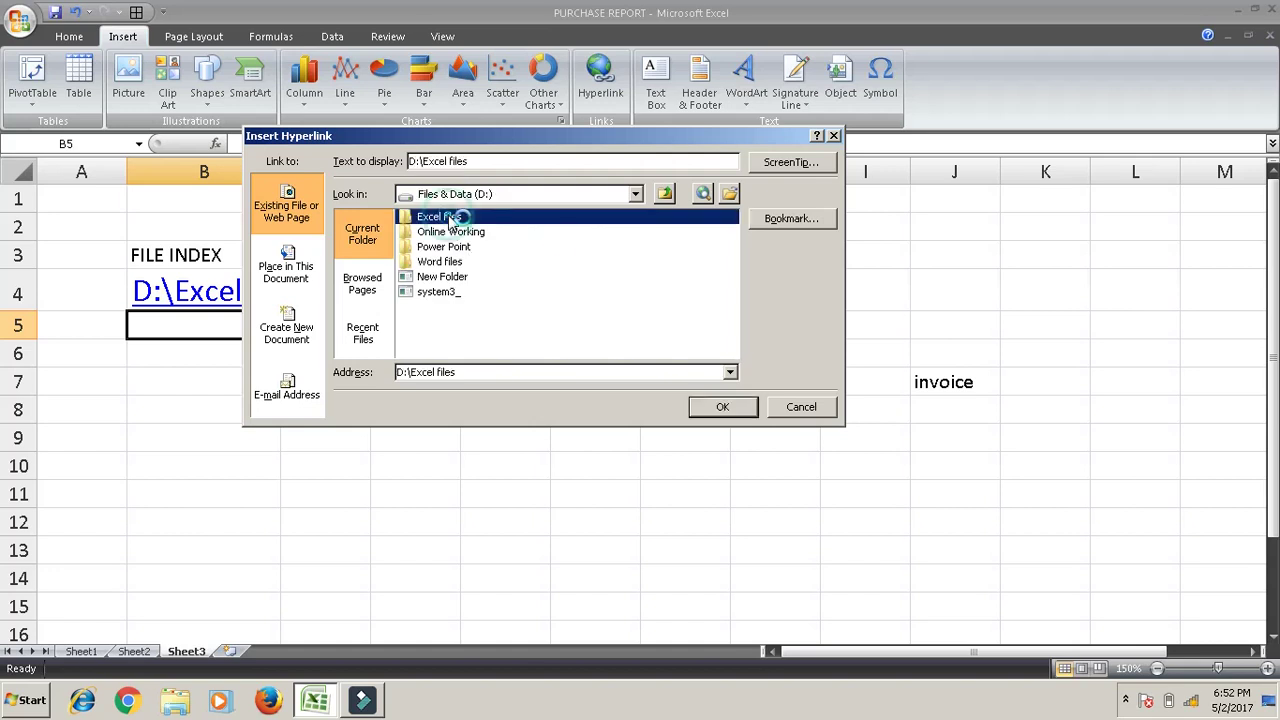
double_click(455, 218)
click(492, 247)
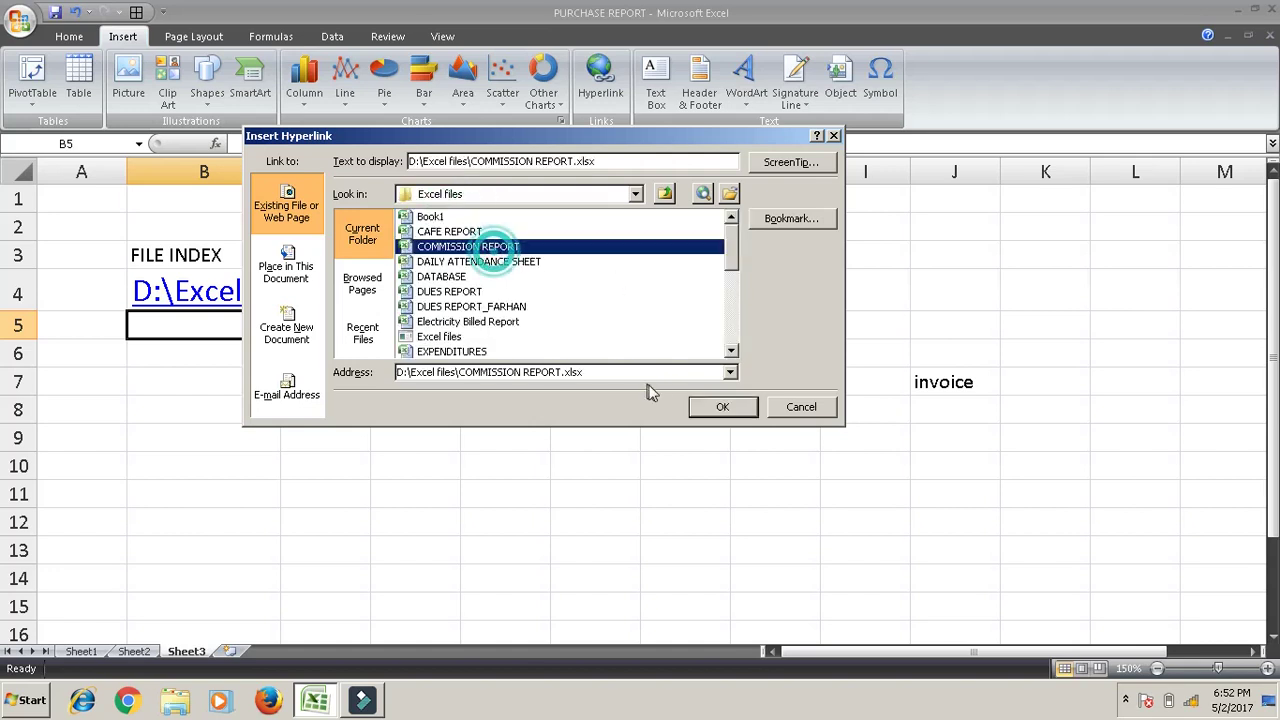
click(716, 408)
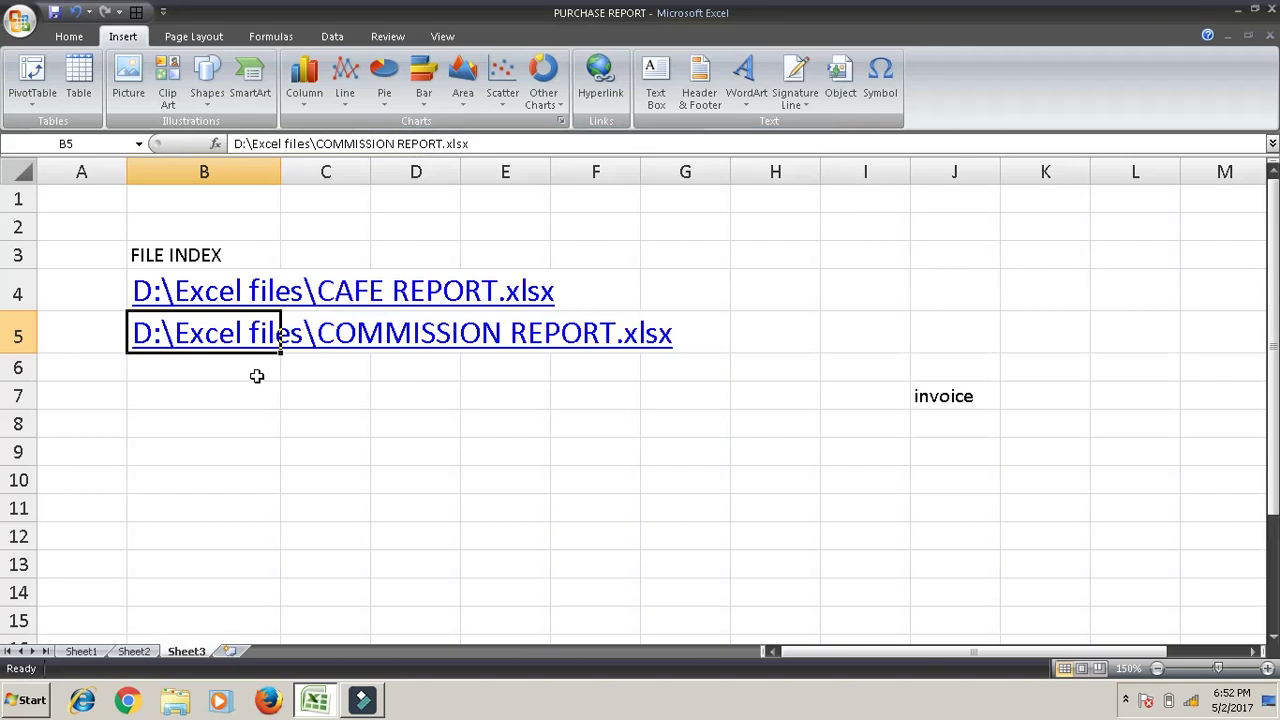
- Link B6 to the DAILY ATTENDANCE SHEET workbook in D:\Excel files
click(256, 374)
click(612, 85)
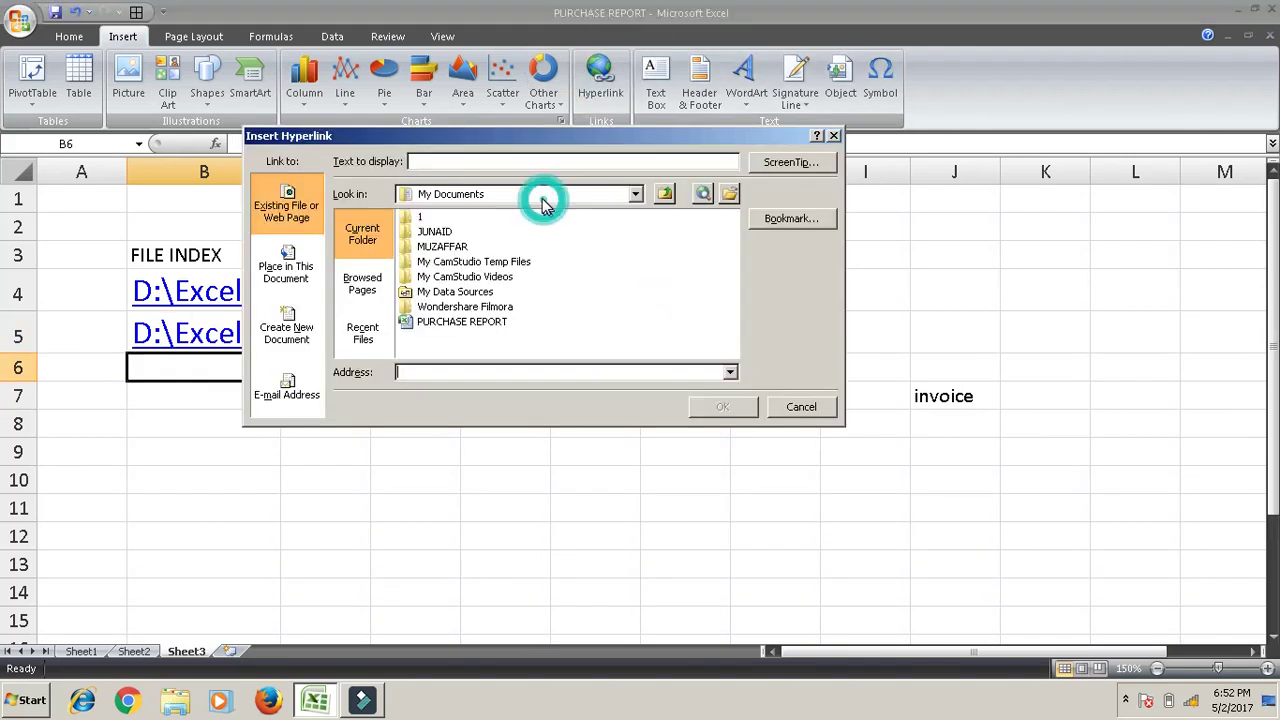
click(543, 200)
click(500, 302)
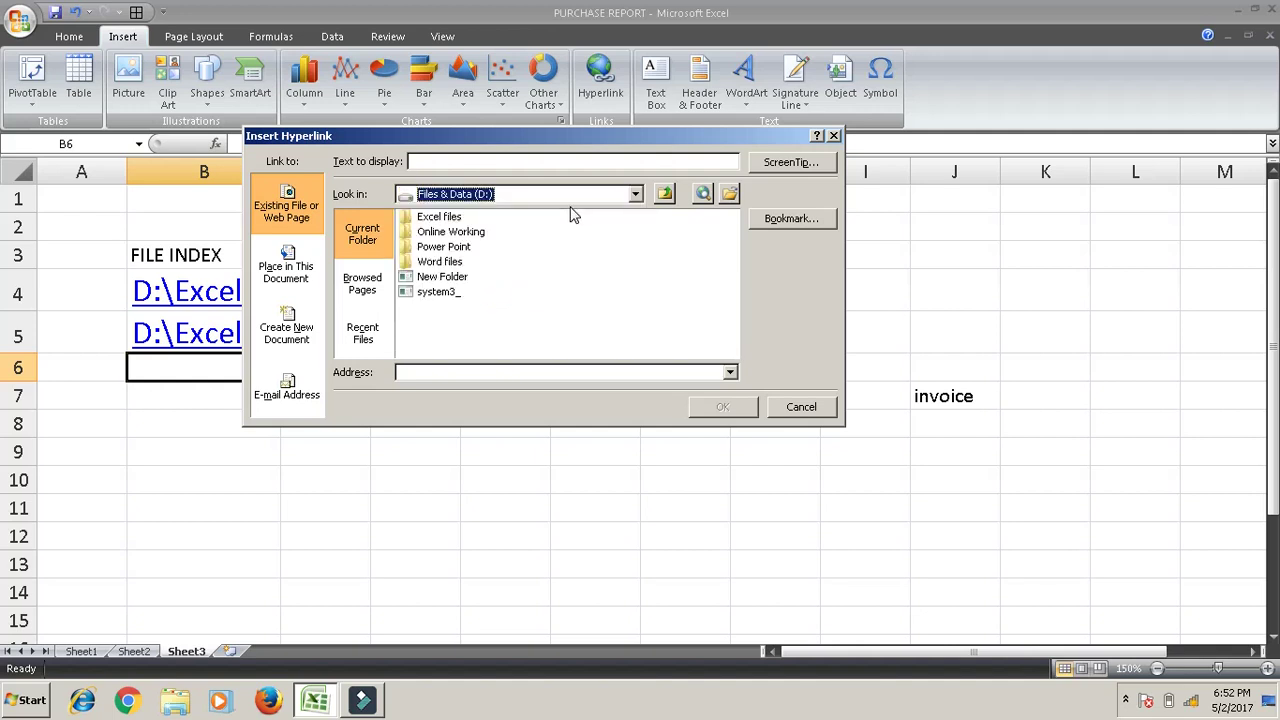
double_click(443, 220)
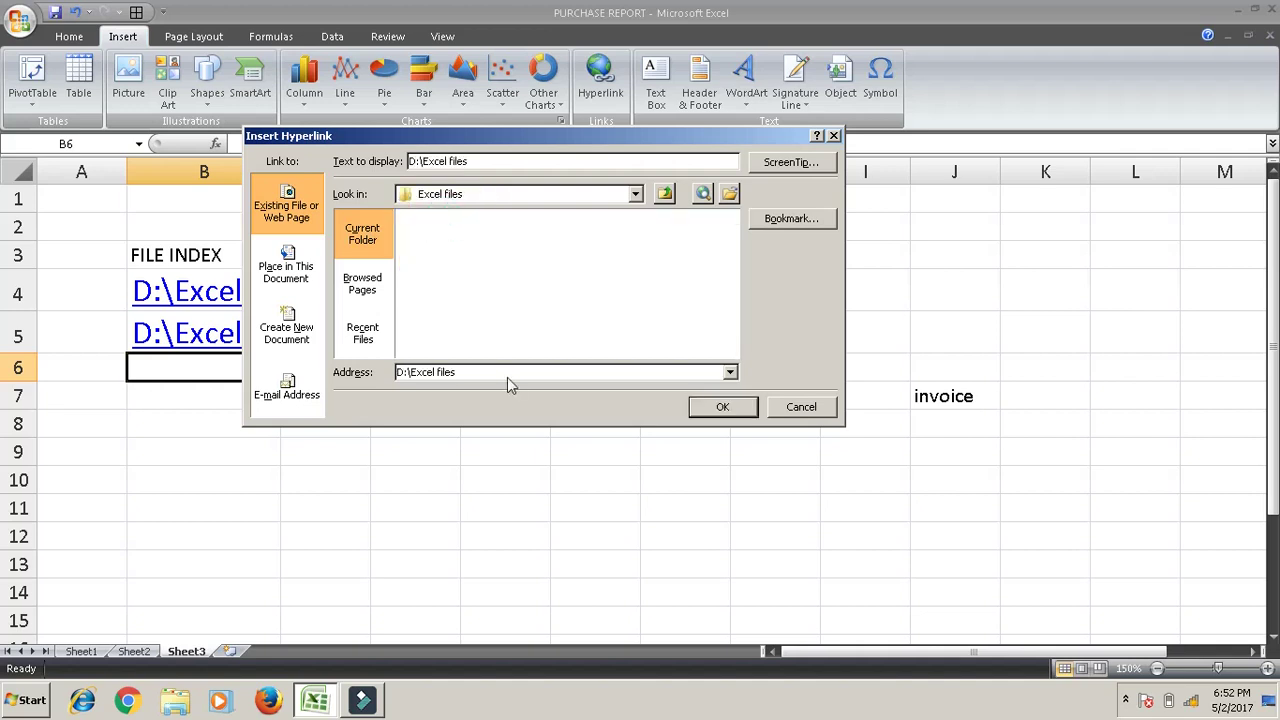
click(492, 264)
click(710, 407)
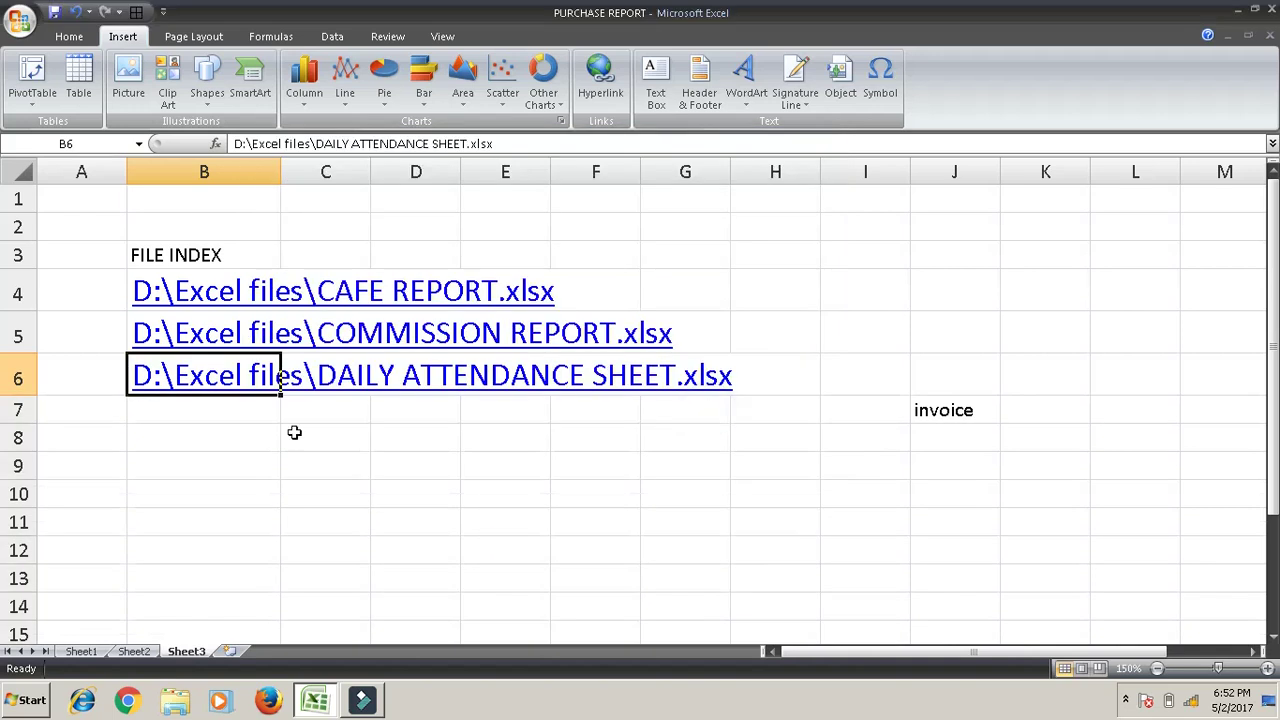
click(274, 426)
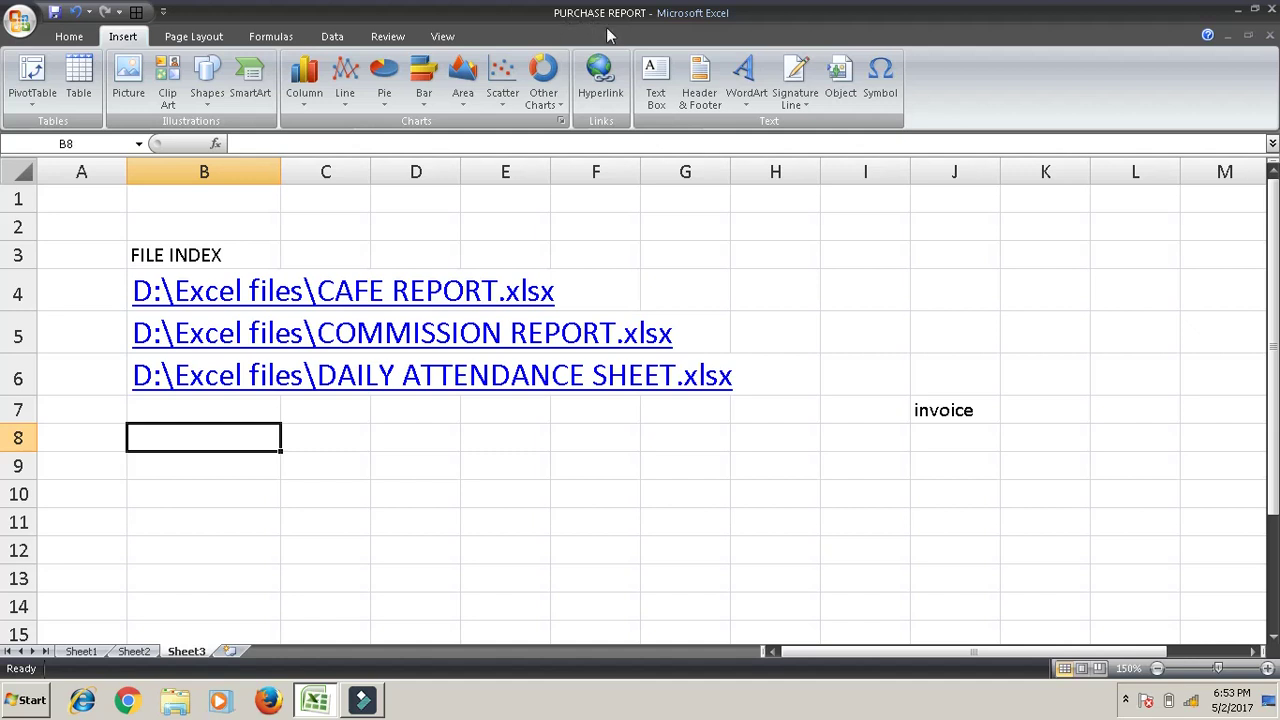
- Open and close COMMISSION REPORT (B5) and CAFE REPORT (B4) via their links
click(253, 338)
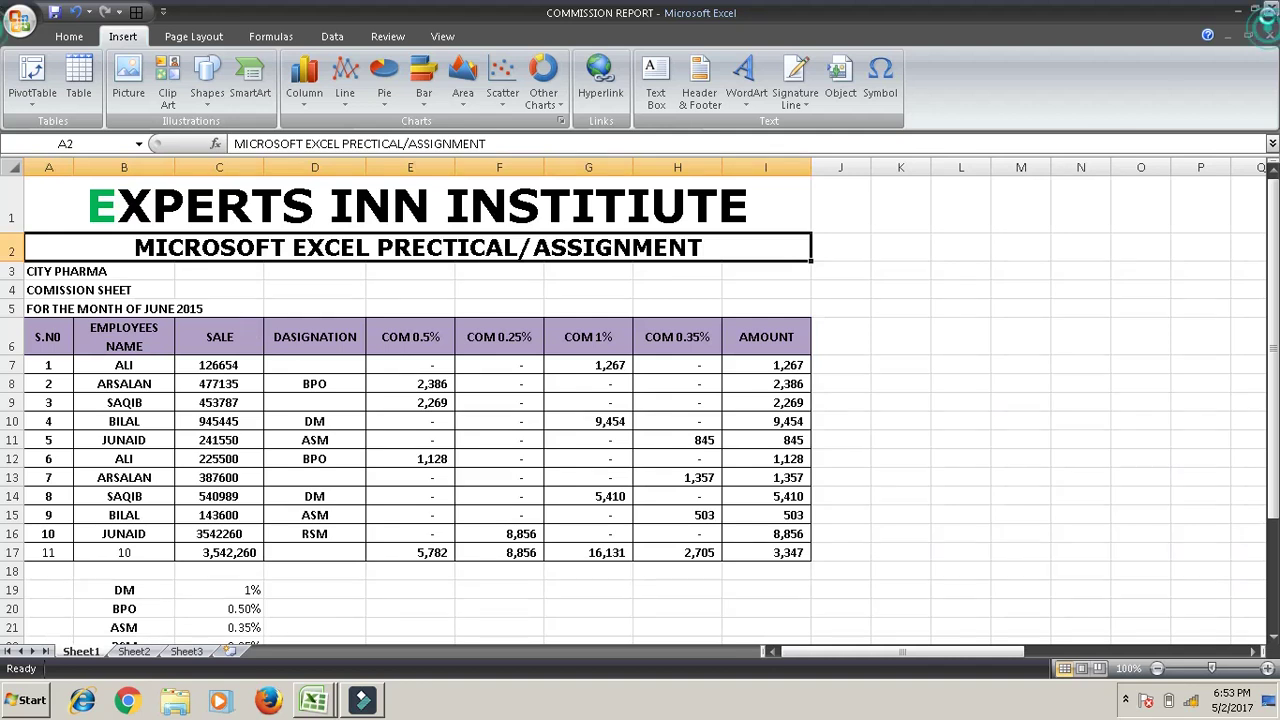
click(1270, 34)
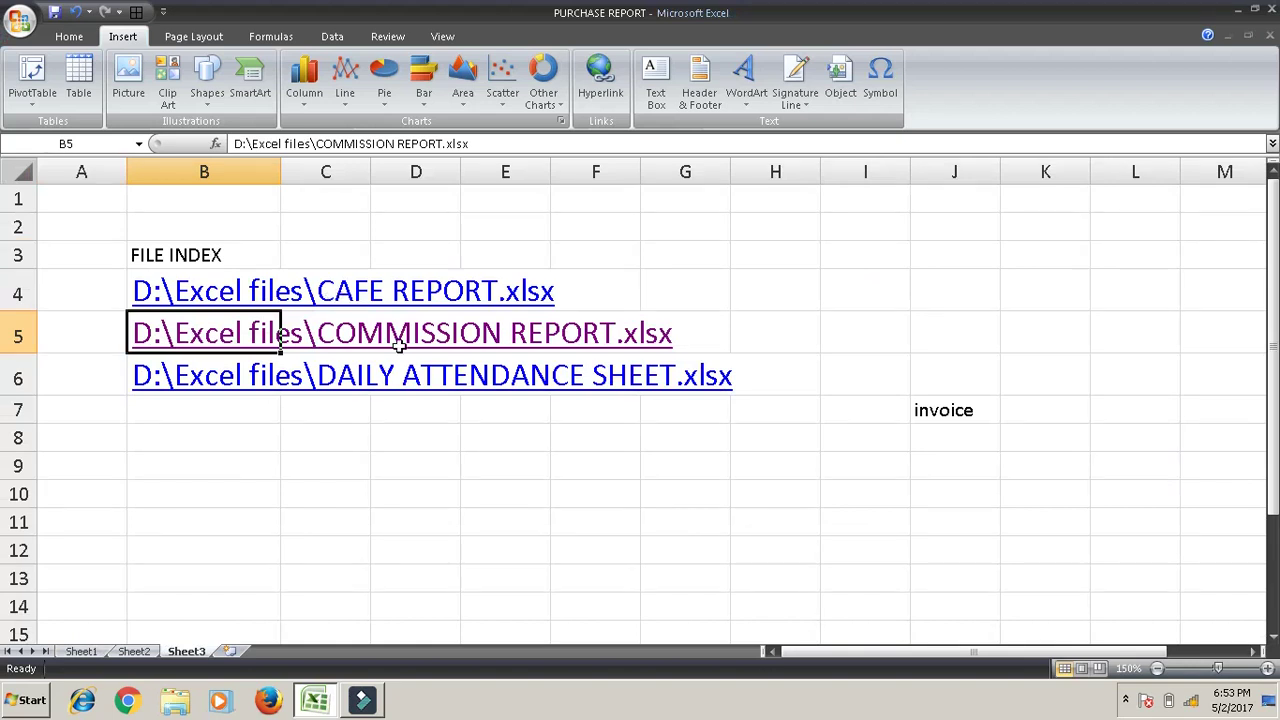
click(255, 298)
click(255, 292)
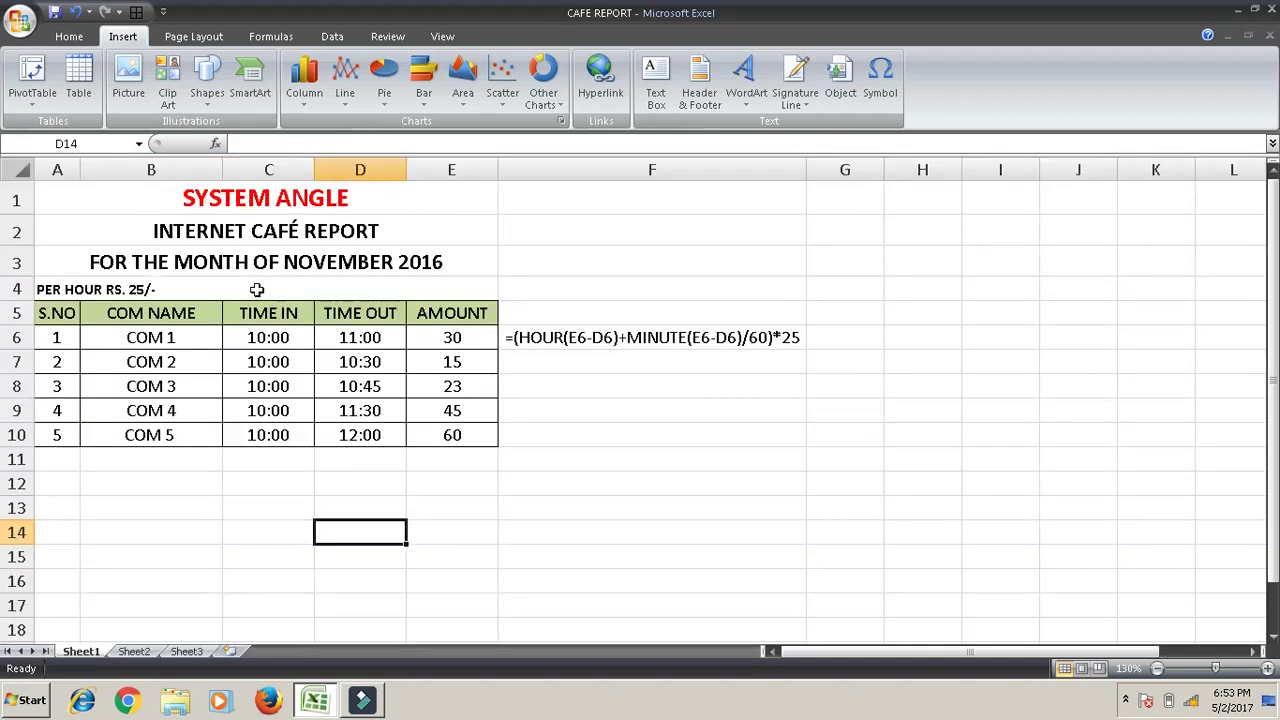
click(1265, 22)
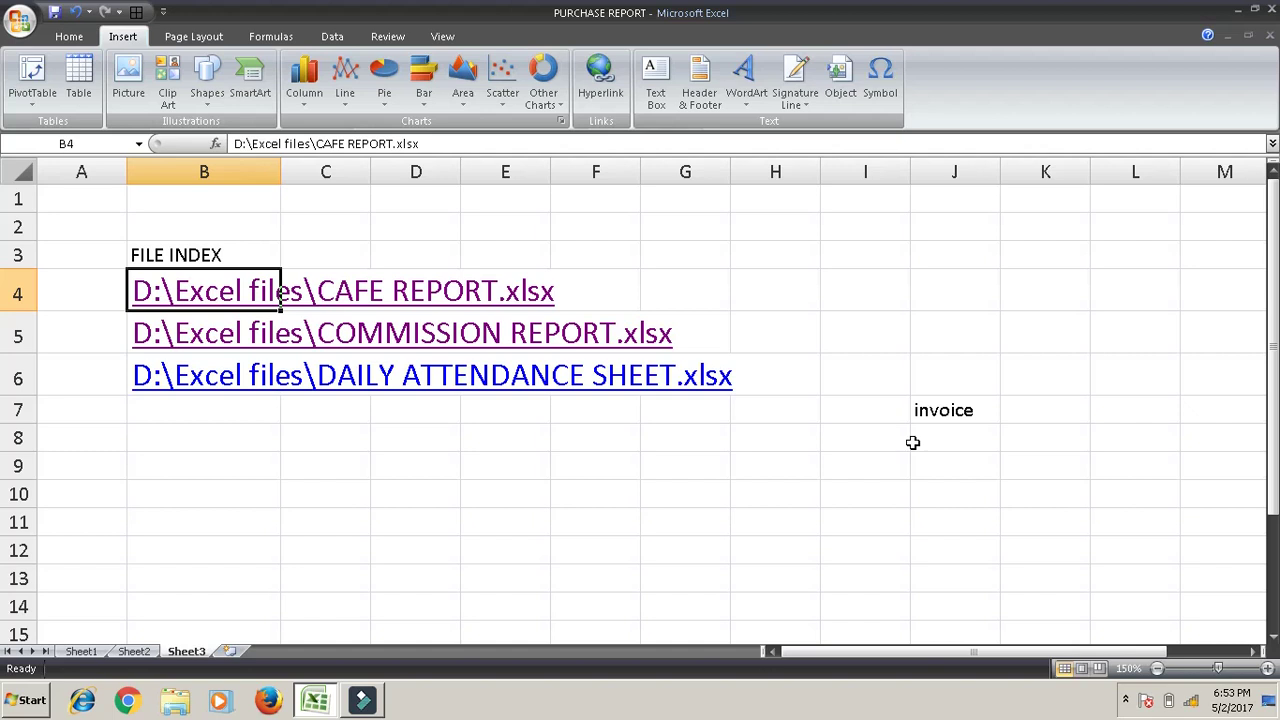
- Return to Sheet2's purchase report with the MUZAFFAR and google.com links, selecting cell G10
click(145, 652)
click(781, 516)
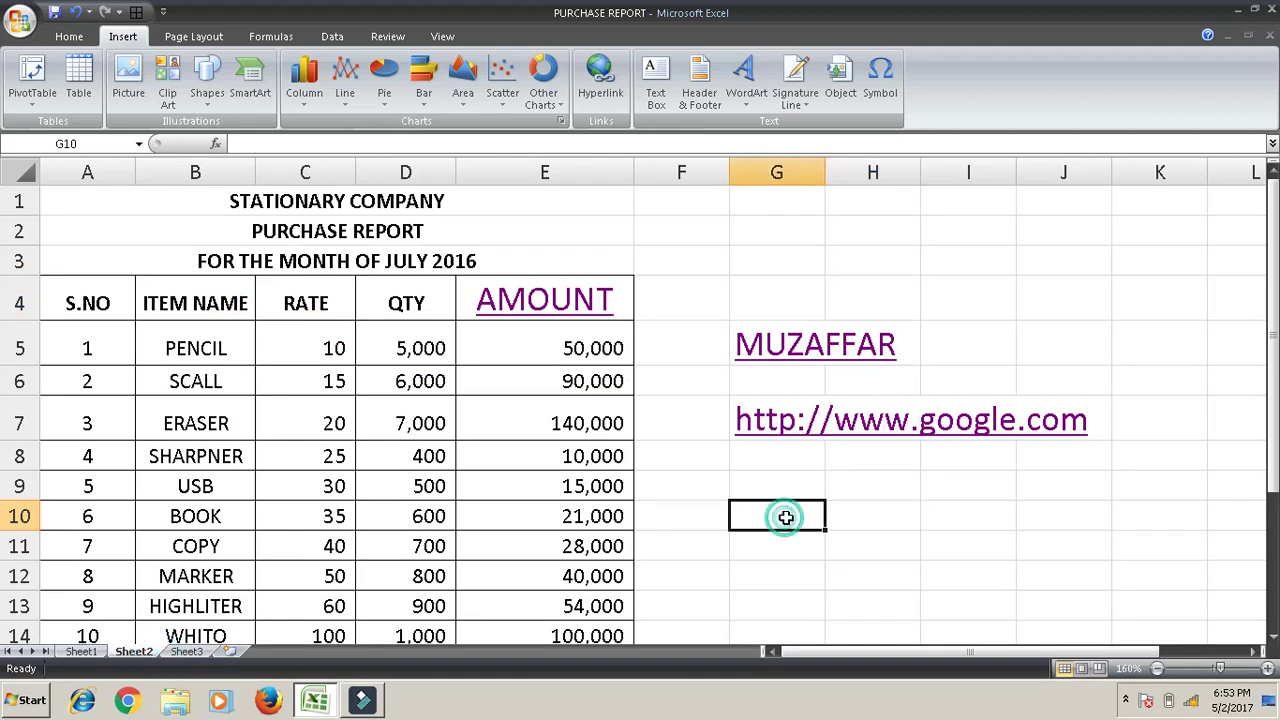